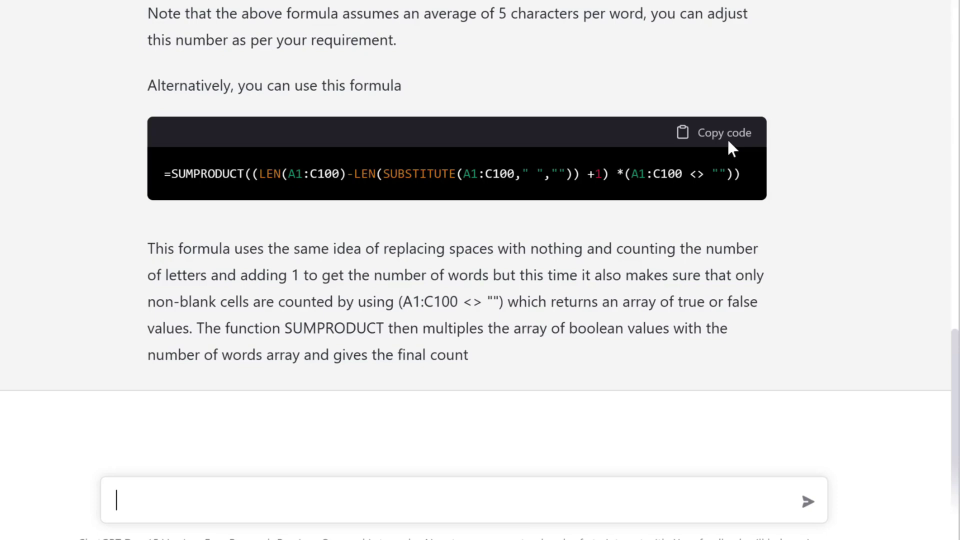
- Copy the SUMPRODUCT formula from the ChatGPT answer and paste it into cell D1
left_click(726, 138)
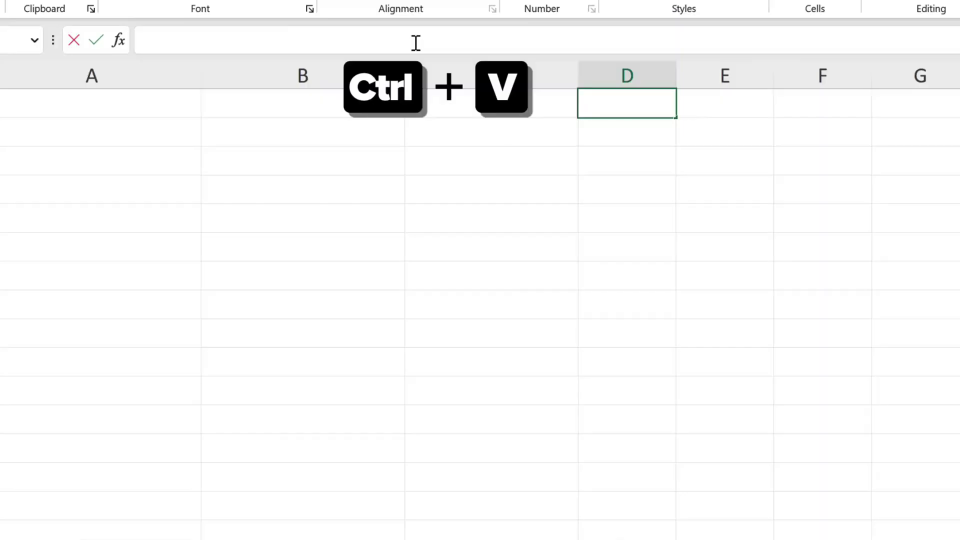
key("ctrl+v")
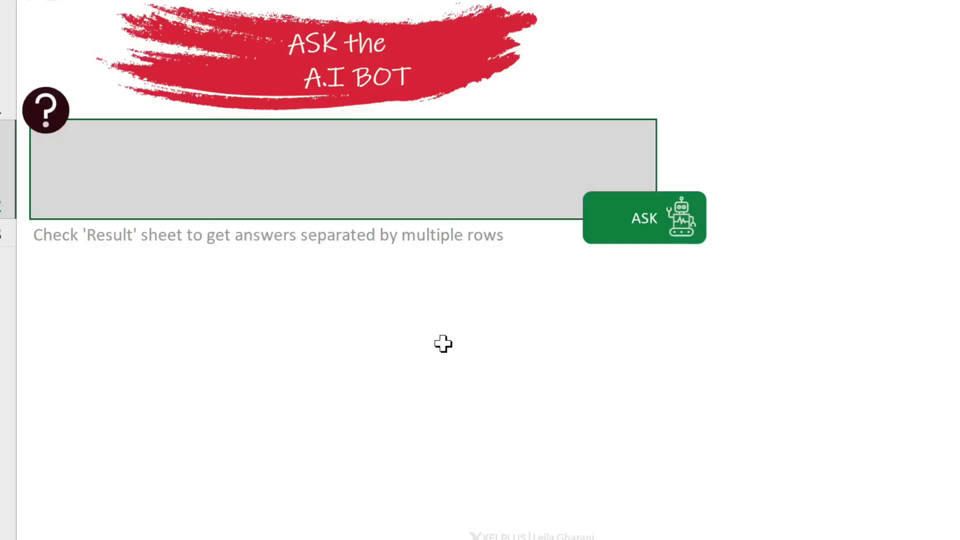
- Ask the AI bot 'Why should I subscribe to a YouTube channel?' and select the question text
type("Why ")
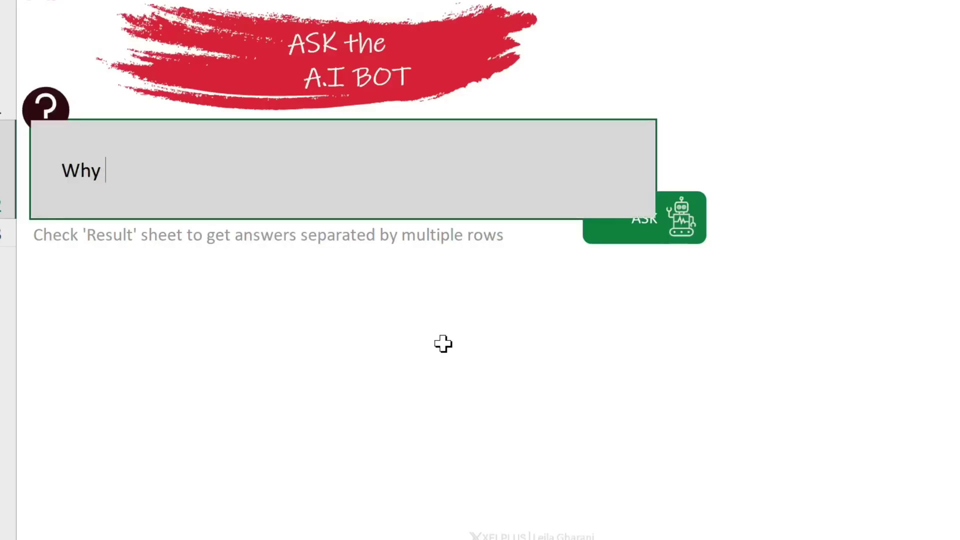
type("should I subscribe to a YouTube channel?")
left_click(443, 344)
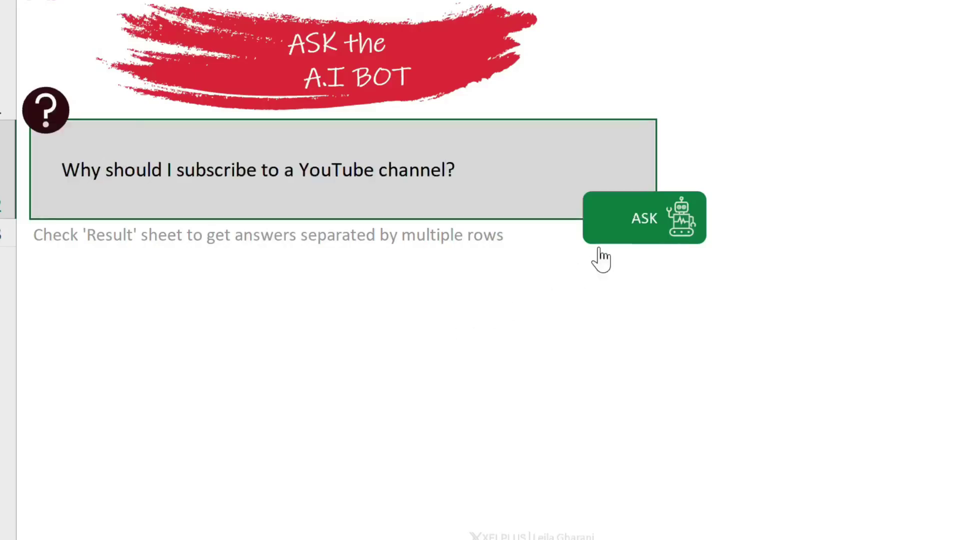
left_click(616, 236)
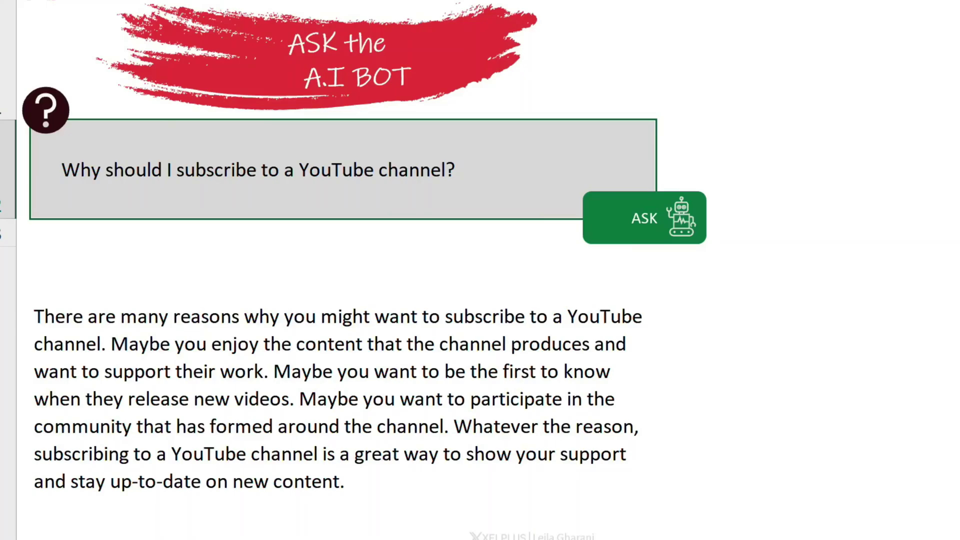
left_click_drag(457, 181, 94, 186)
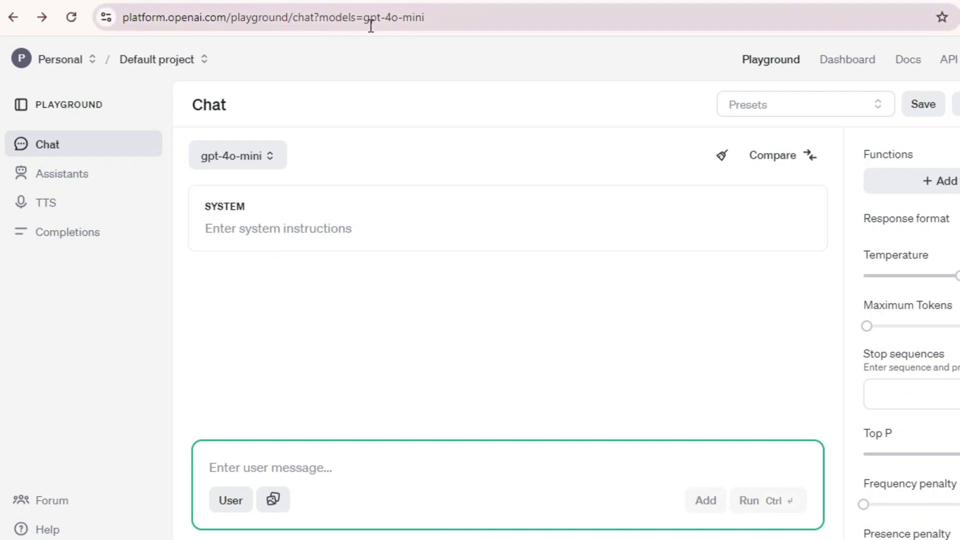
- Reload the Playground, then create and copy a new secret API key on the API keys page
left_click(429, 20)
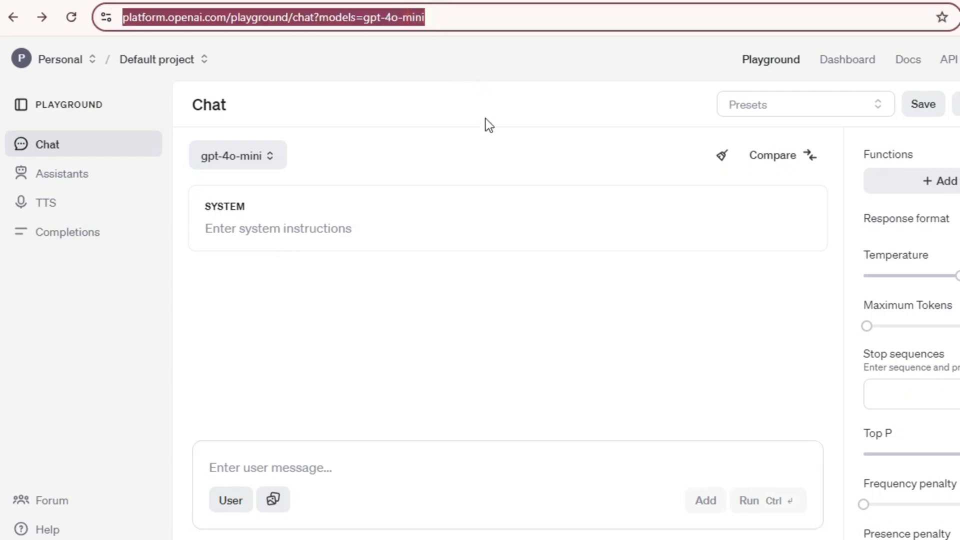
key("Return")
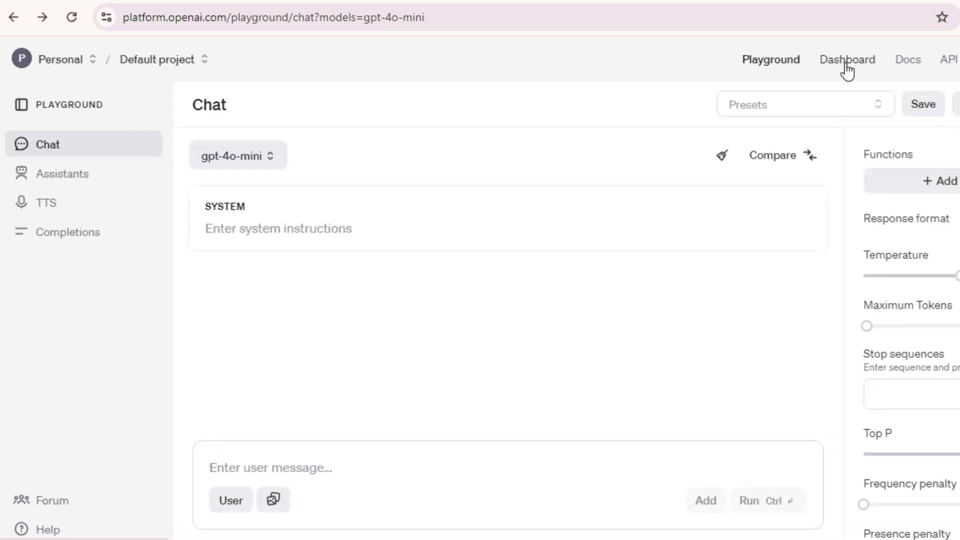
left_click(847, 61)
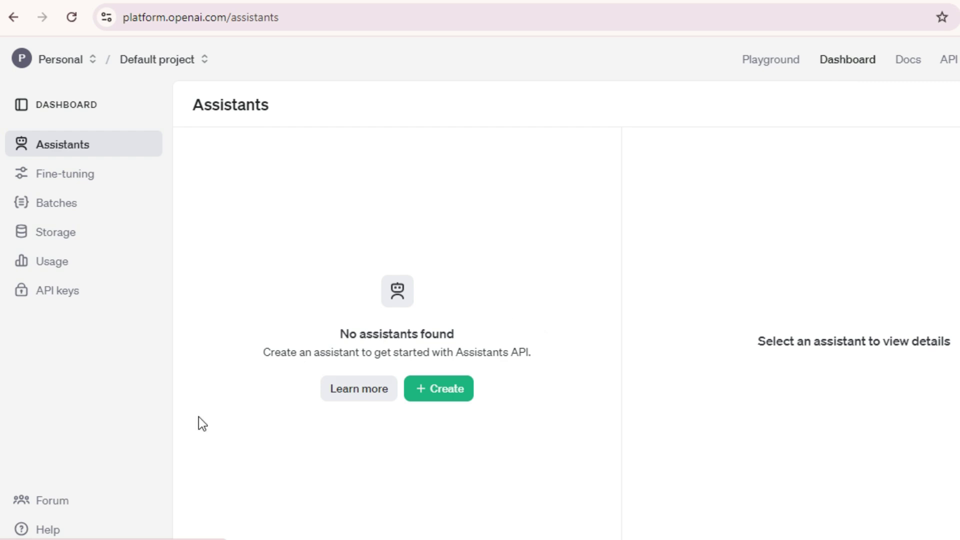
left_click(108, 290)
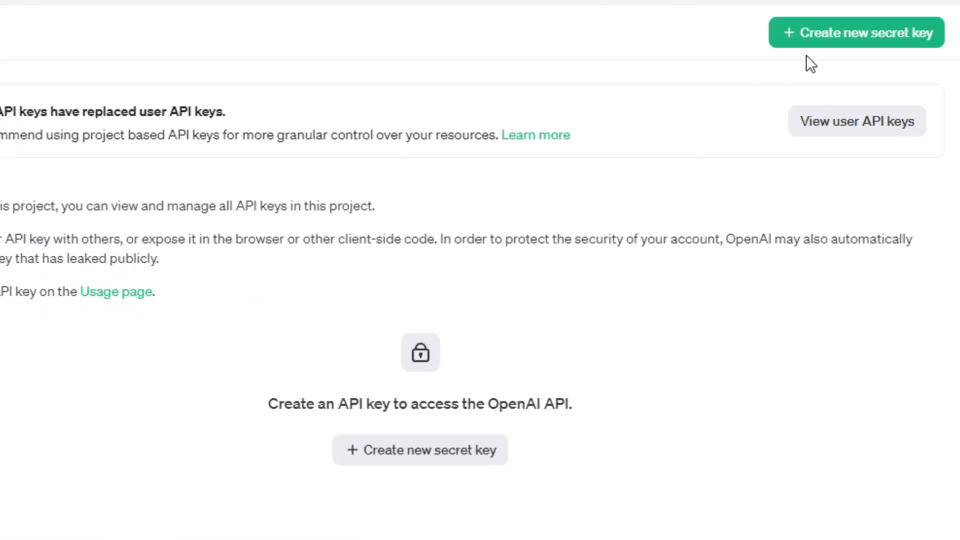
left_click(823, 42)
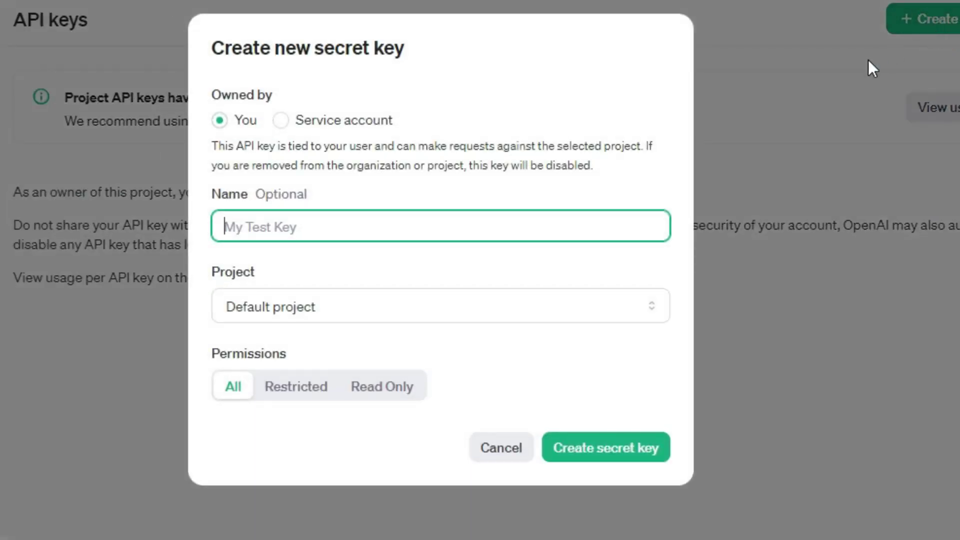
left_click(567, 446)
left_click(640, 258)
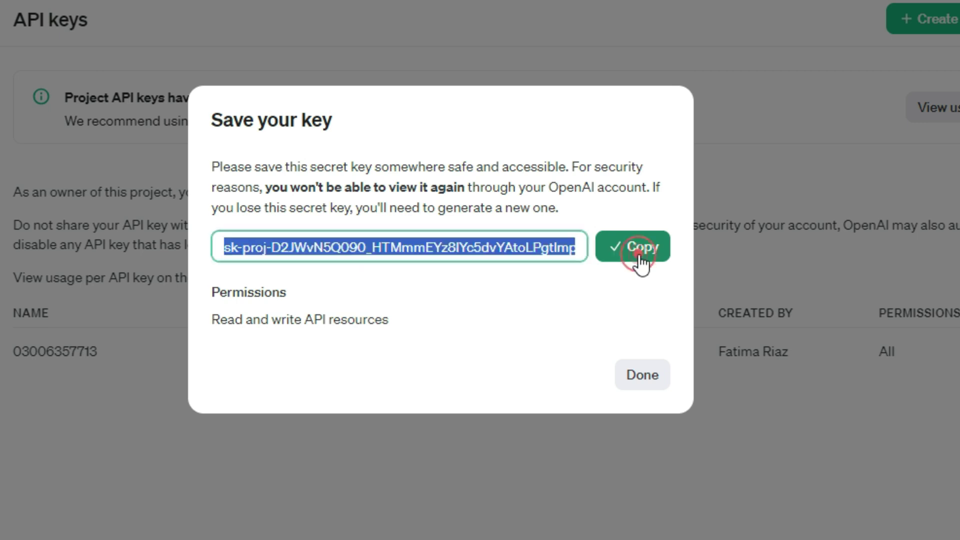
left_click(643, 375)
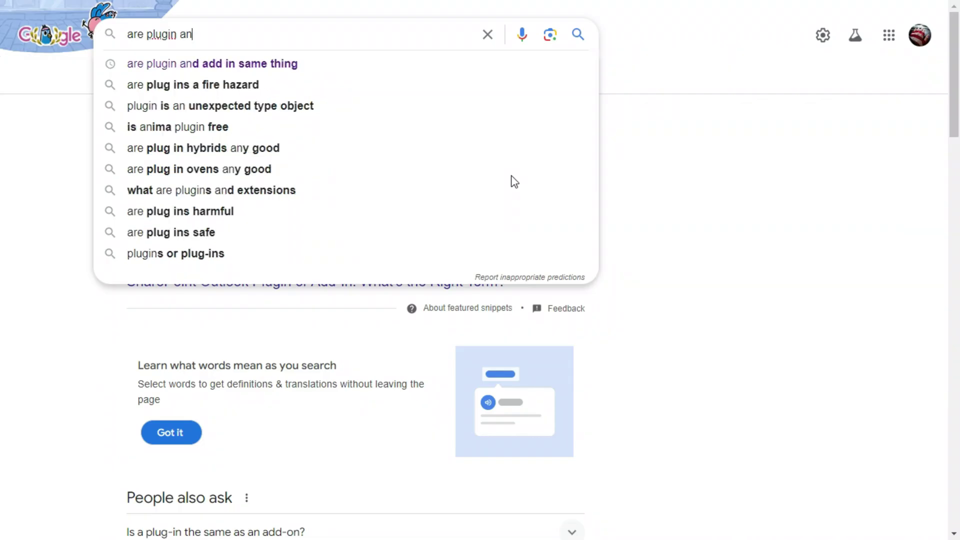
- Search 'are plugin and add in same thing', select the answer, then open ChatGPT_V6 past Protected View
type("d")
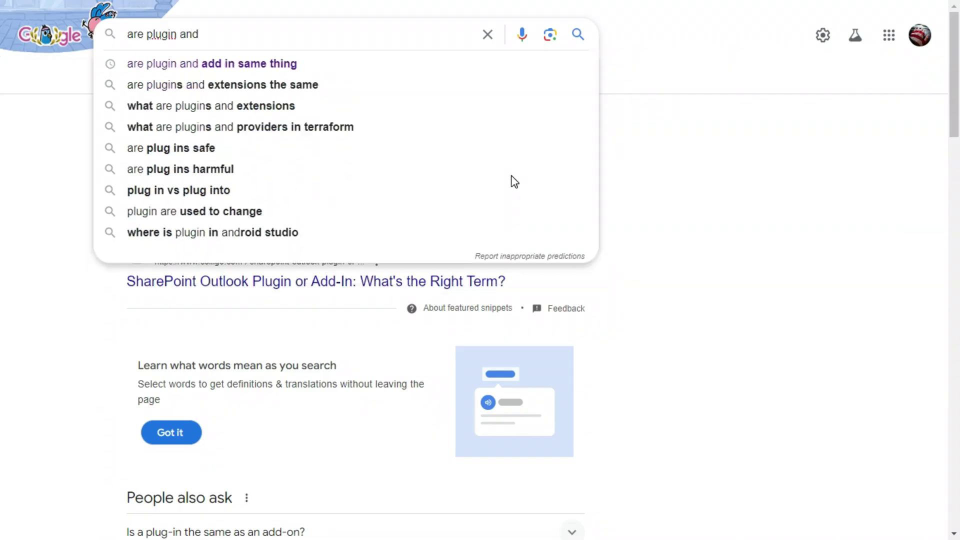
left_click(393, 69)
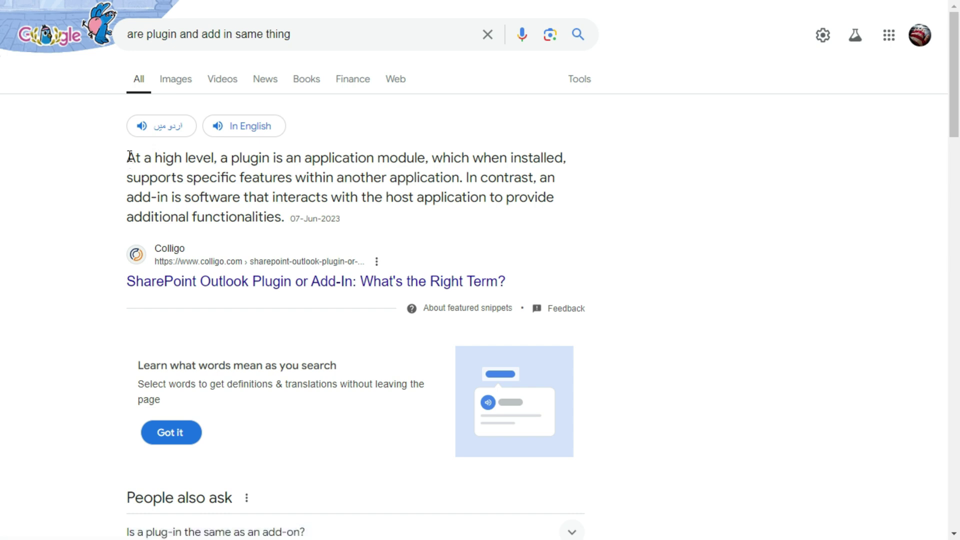
left_click_drag(128, 155, 291, 216)
left_click_drag(377, 400, 366, 398)
left_click_drag(43, 294, 470, 408)
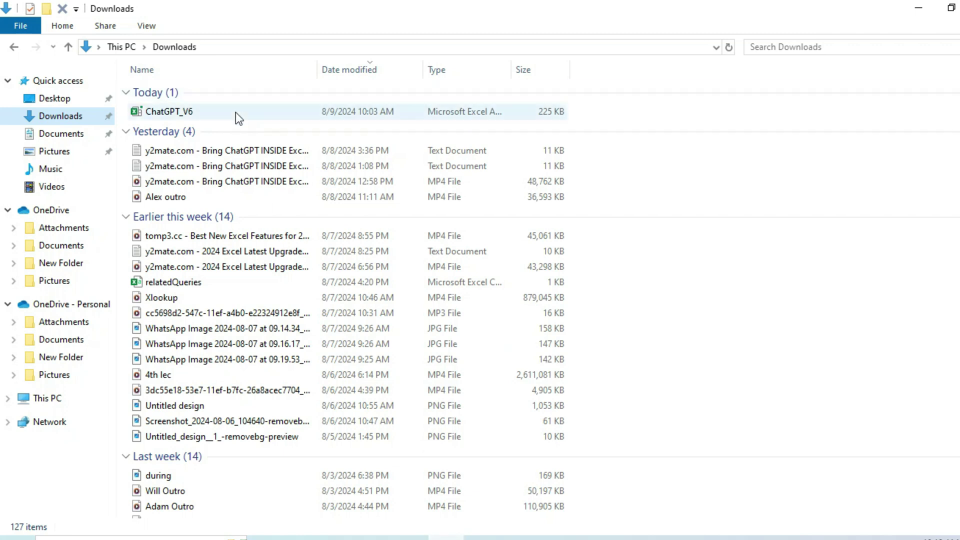
double_click(235, 112)
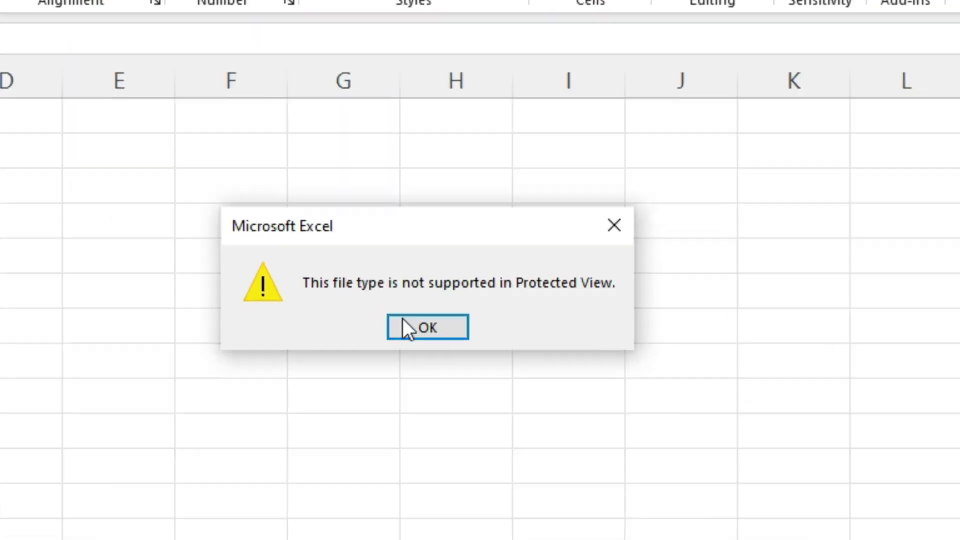
left_click(458, 327)
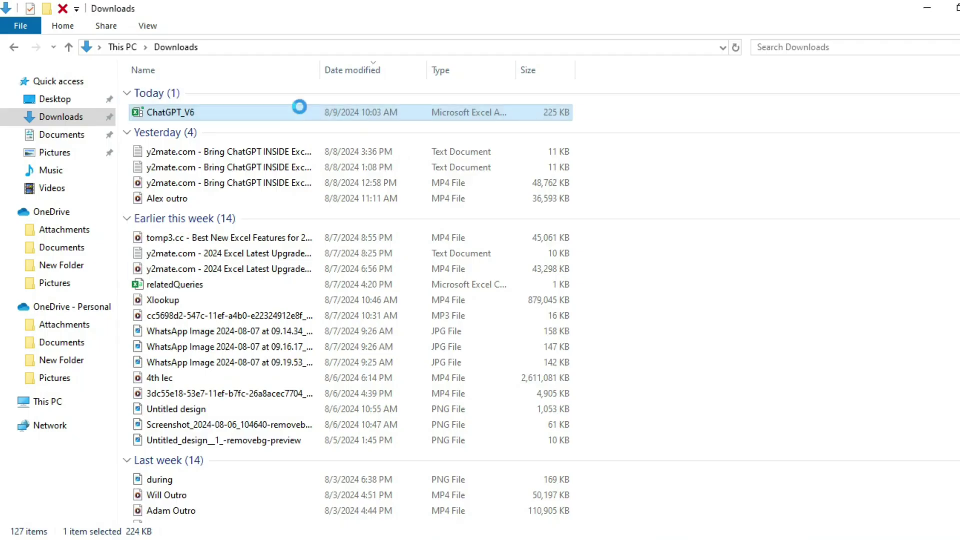
- Tick Unblock in the ChatGPT_V6 file's Properties and confirm with OK
right_click(300, 107)
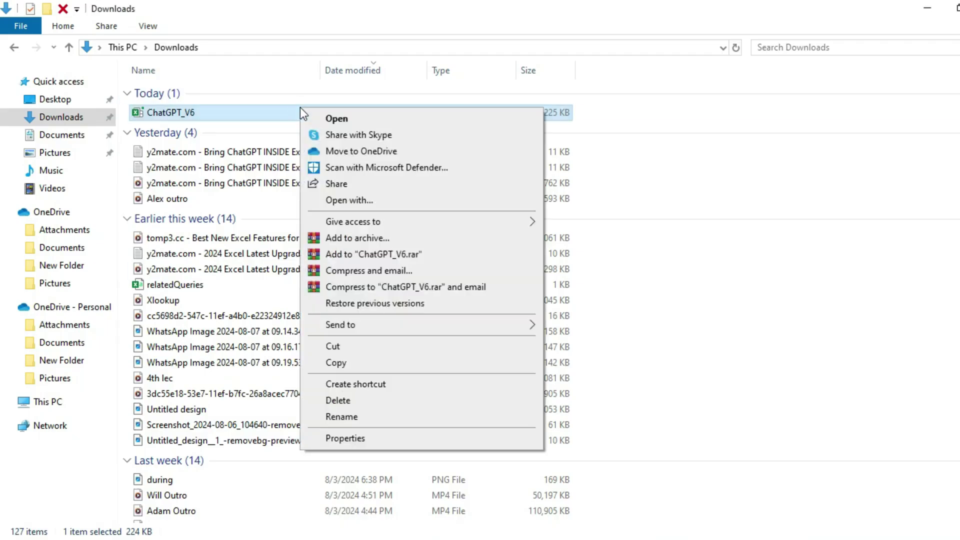
left_click(344, 438)
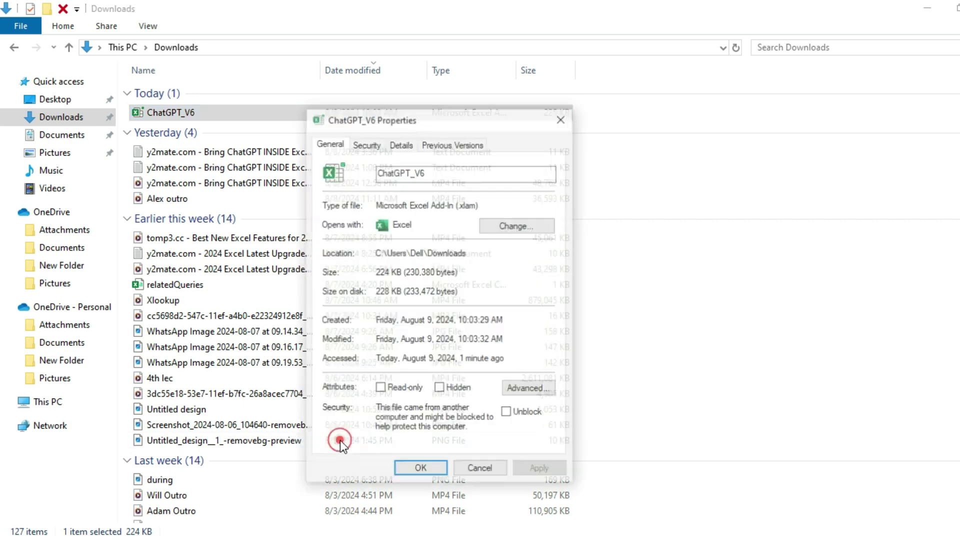
left_click(510, 413)
left_click(436, 472)
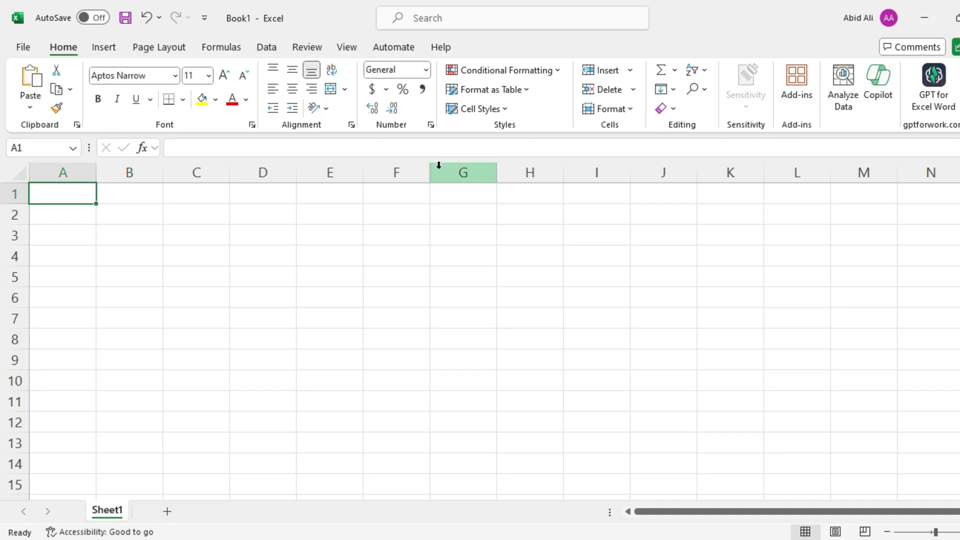
- Open the Excel Add-ins manager from File > Options > Add-ins
left_click(22, 48)
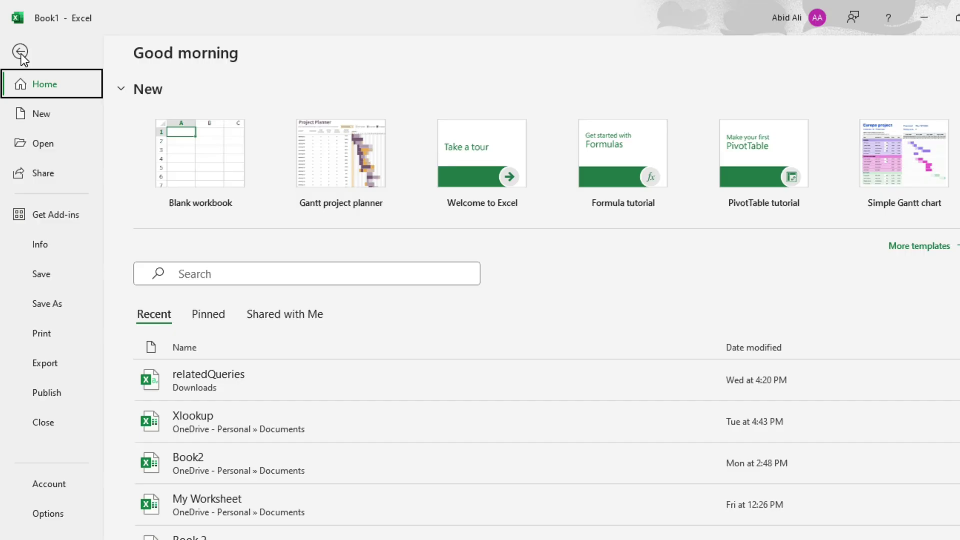
left_click(47, 514)
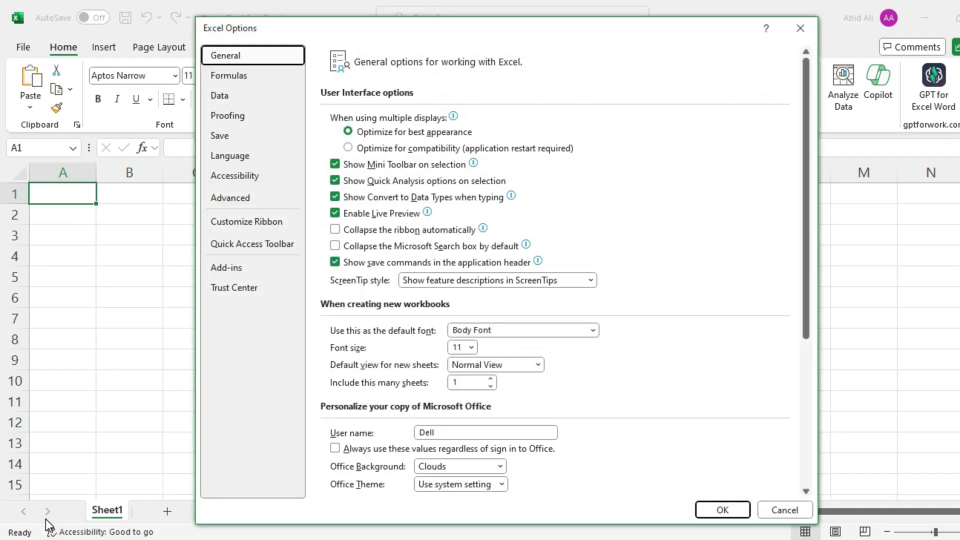
left_click(242, 271)
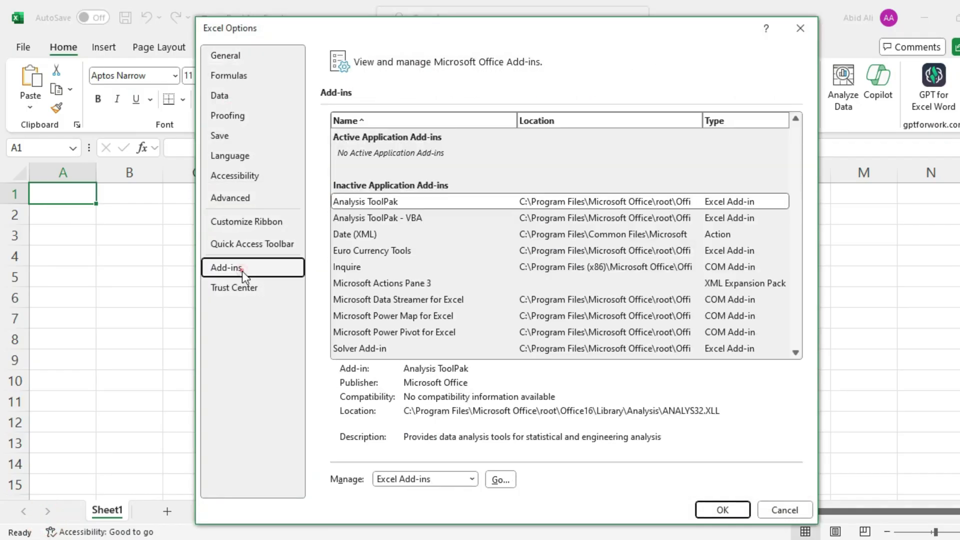
left_click(472, 480)
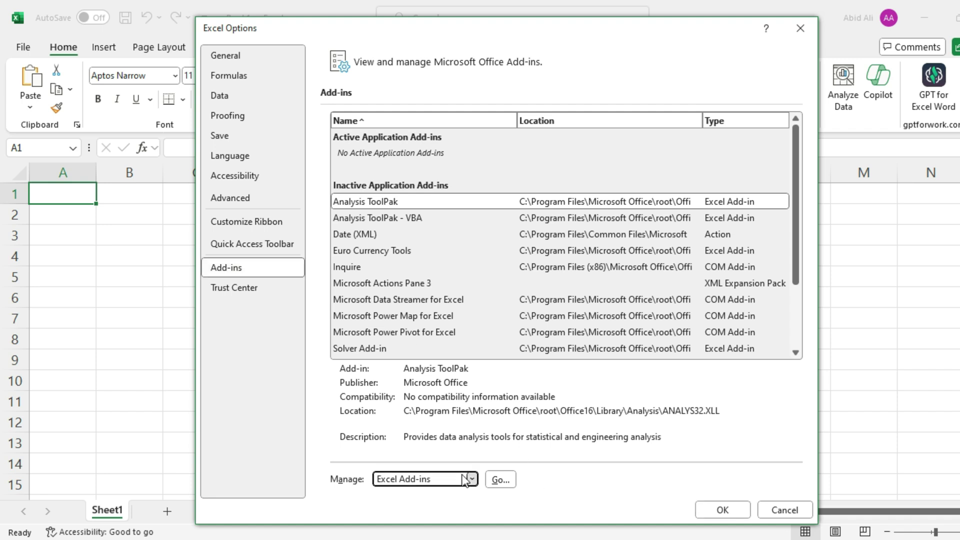
left_click(430, 407)
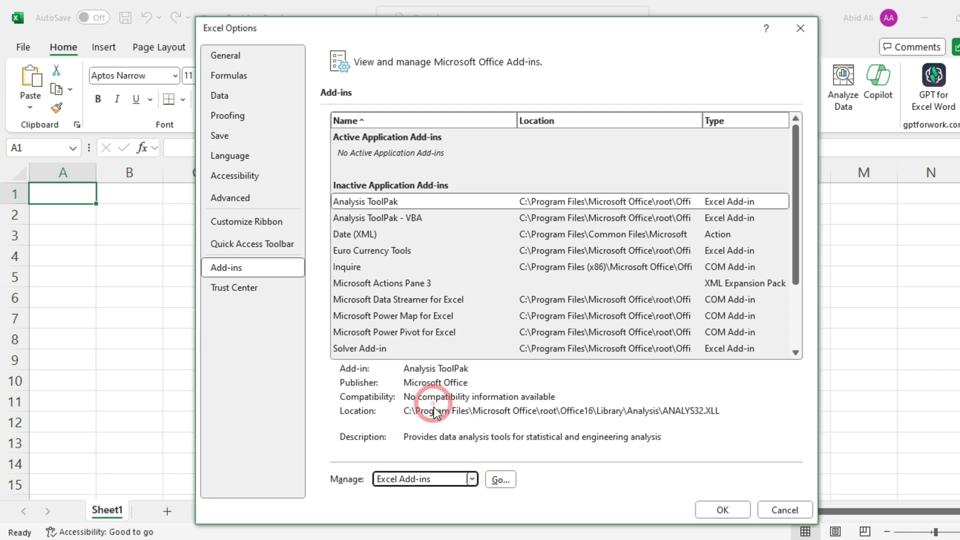
left_click(500, 480)
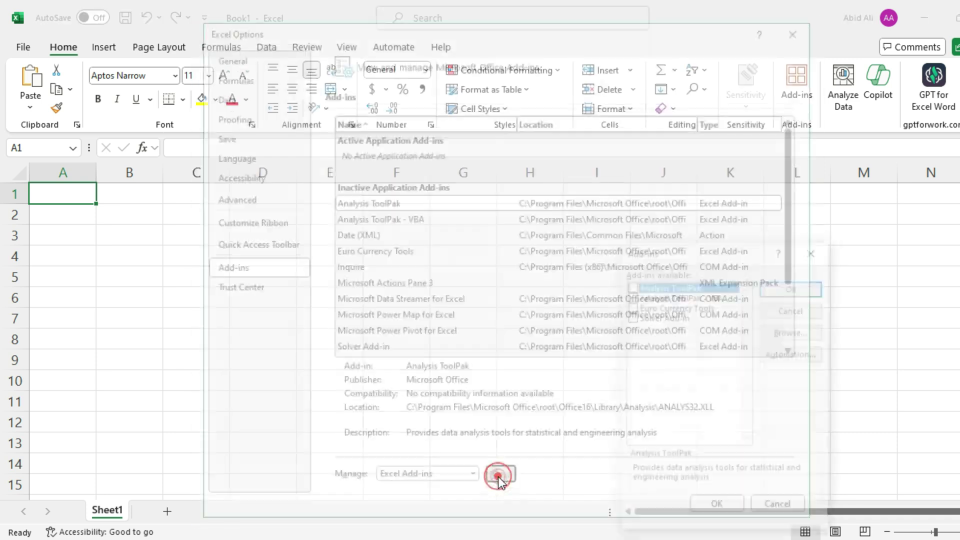
- Load the ChatGPT_V6 add-in from Downloads, enable it, and show its ChatGPT tab
left_click(631, 250)
left_click(520, 284)
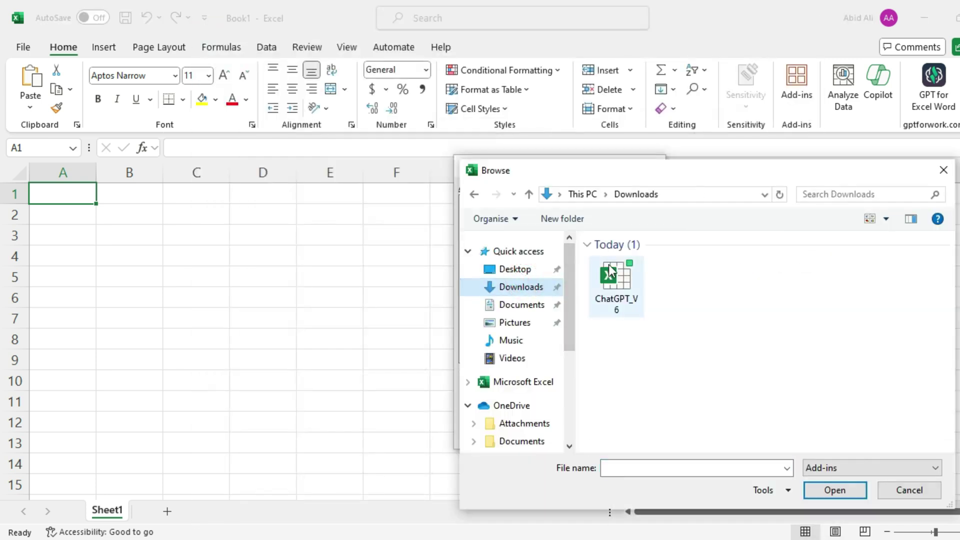
double_click(606, 275)
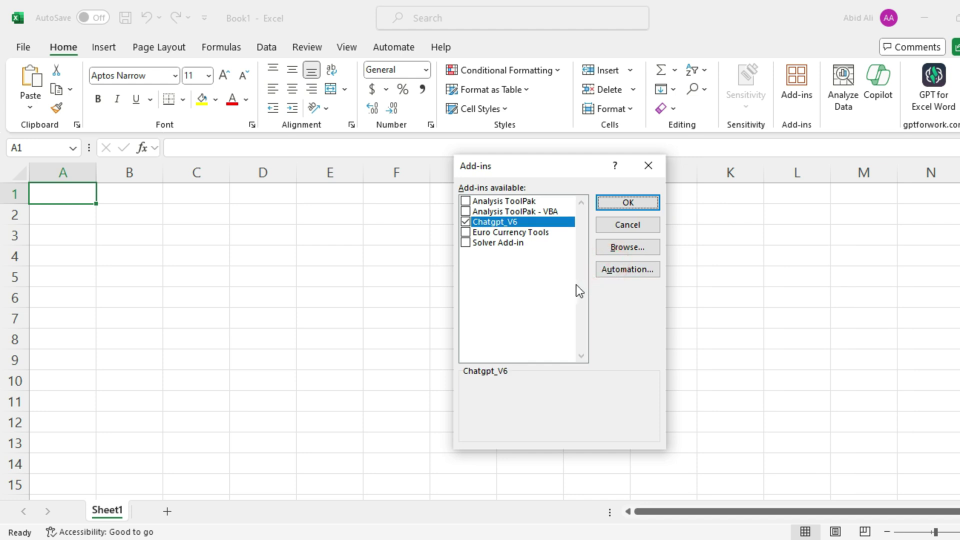
left_click(613, 201)
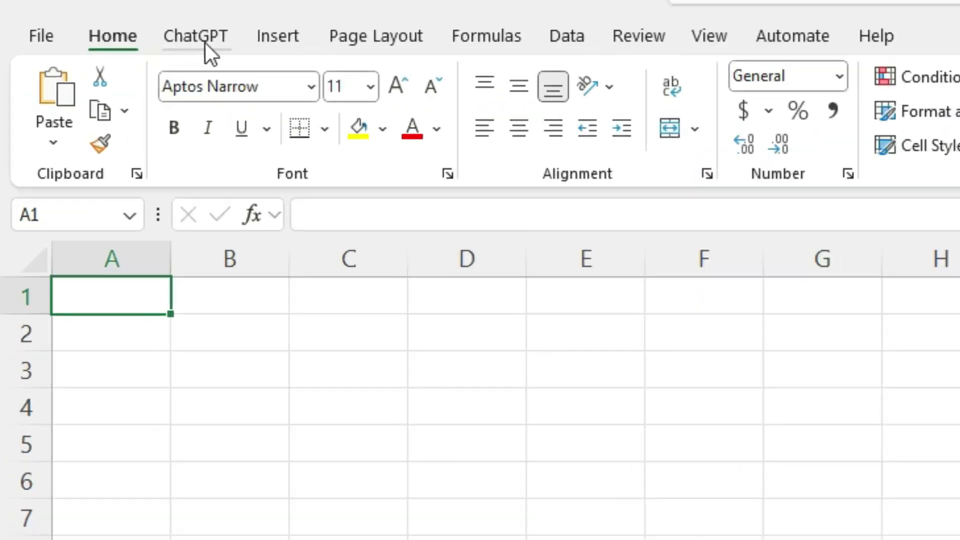
left_click(205, 34)
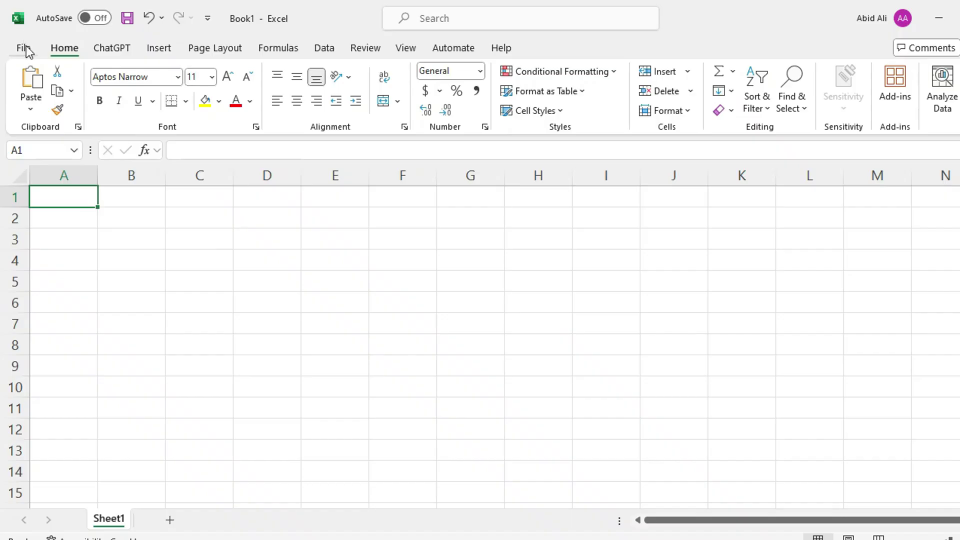
- Create a blank workbook with 'What are the names of pakistan cricket team players?' in A1
left_click(24, 45)
left_click(183, 154)
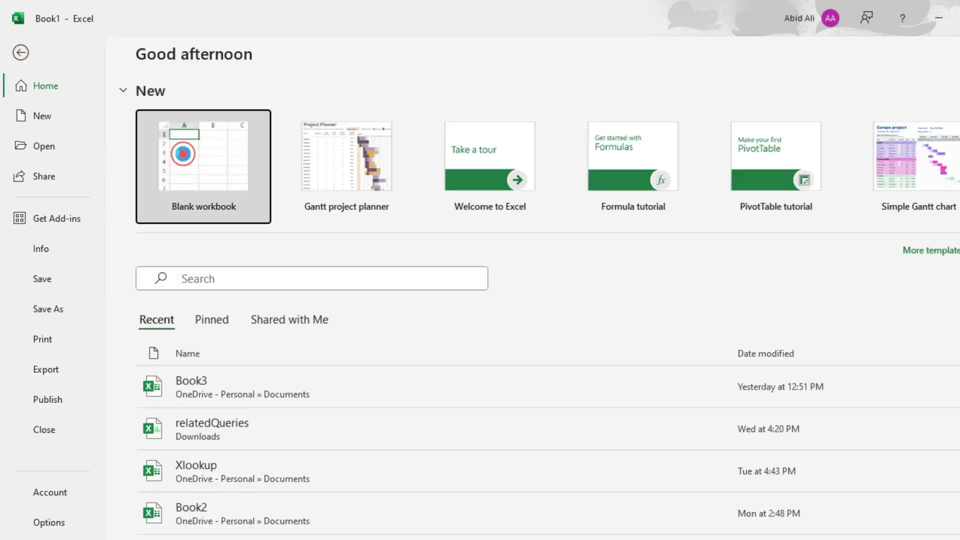
type("What are the names of pakistan cric")
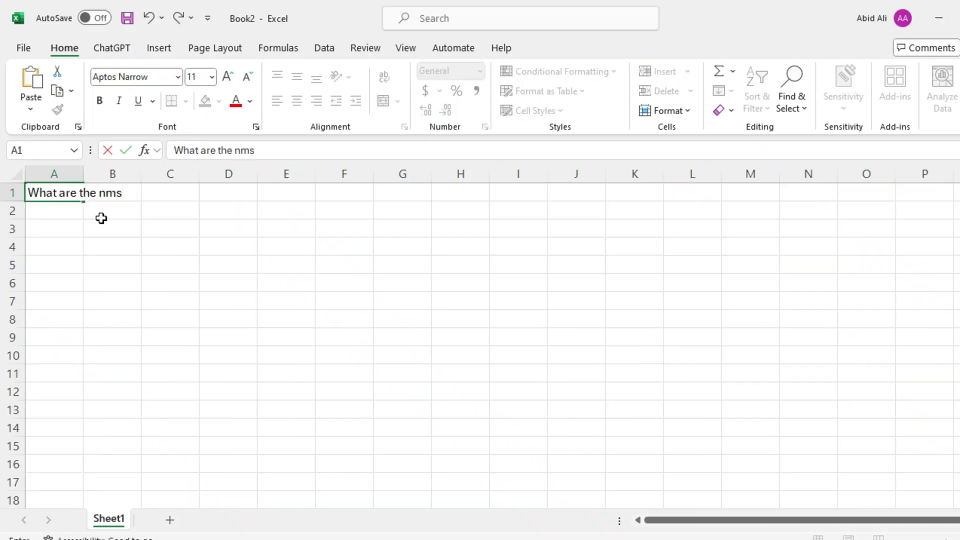
type("ket team players?")
left_click(180, 196)
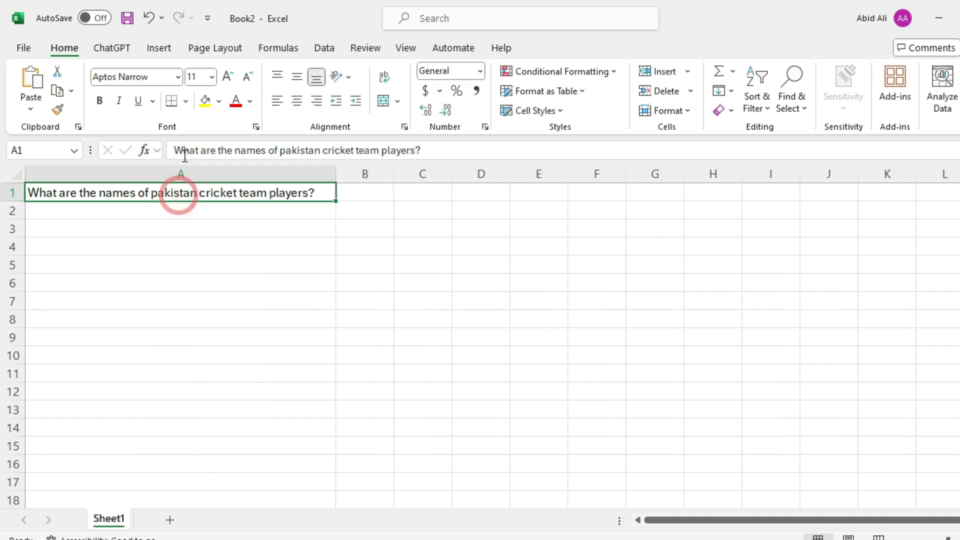
- Send cell A1 as the prompt through the ChatGPT AI Assistant
left_click(100, 48)
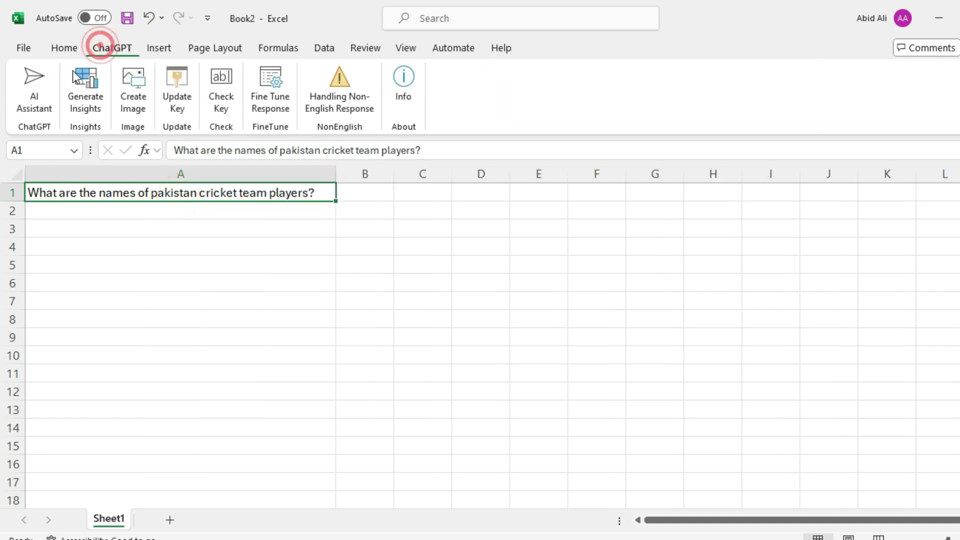
left_click(35, 106)
left_click(279, 191)
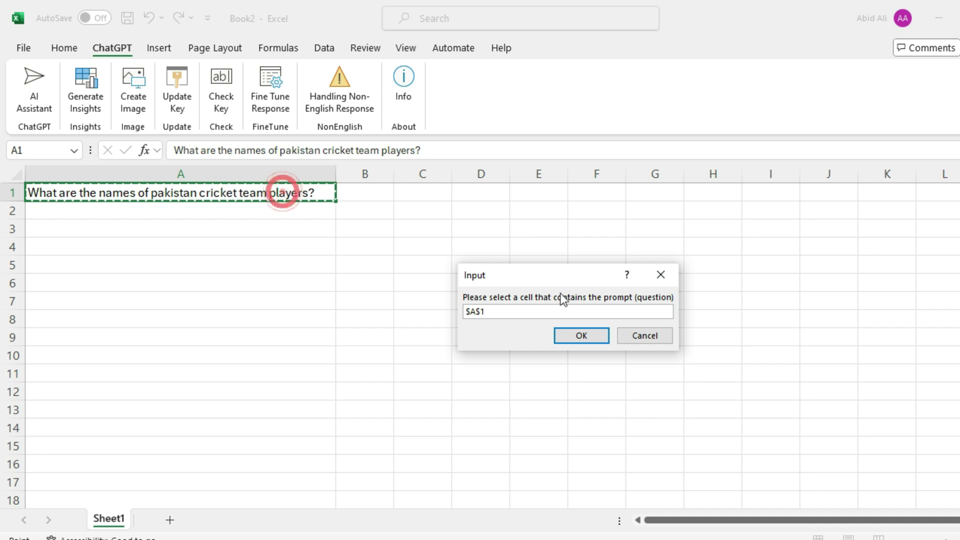
left_click(586, 335)
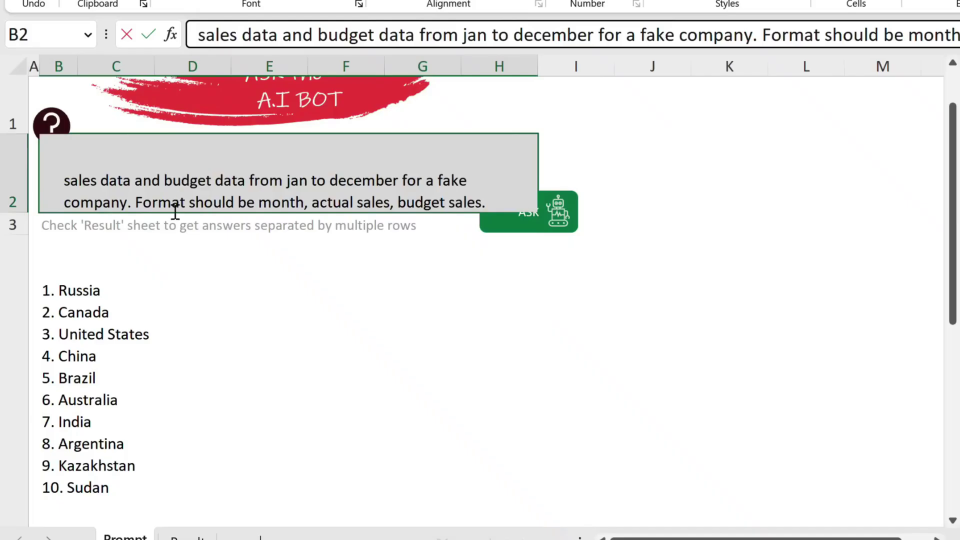
- Submit the fake monthly sales and budget prompt in B2 to the AI bot
key("Return")
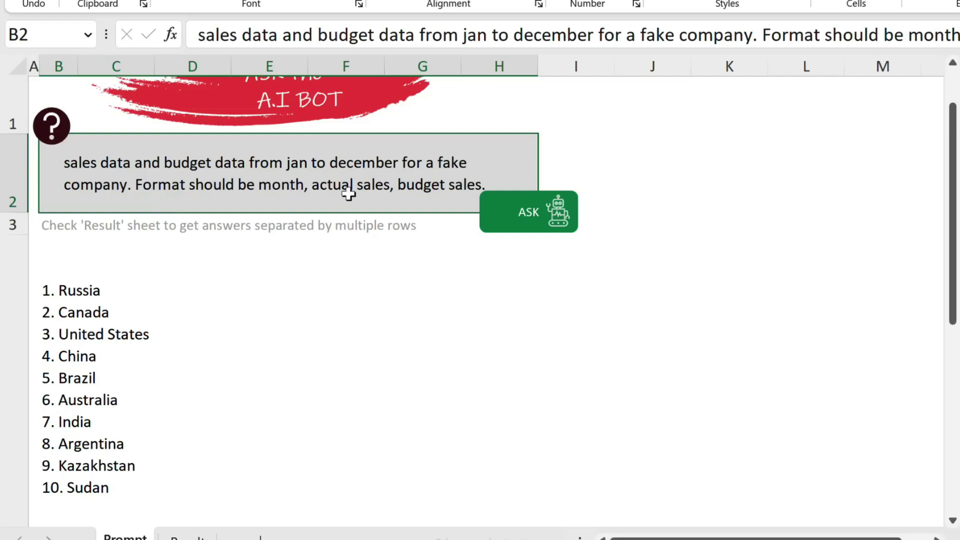
left_click(525, 231)
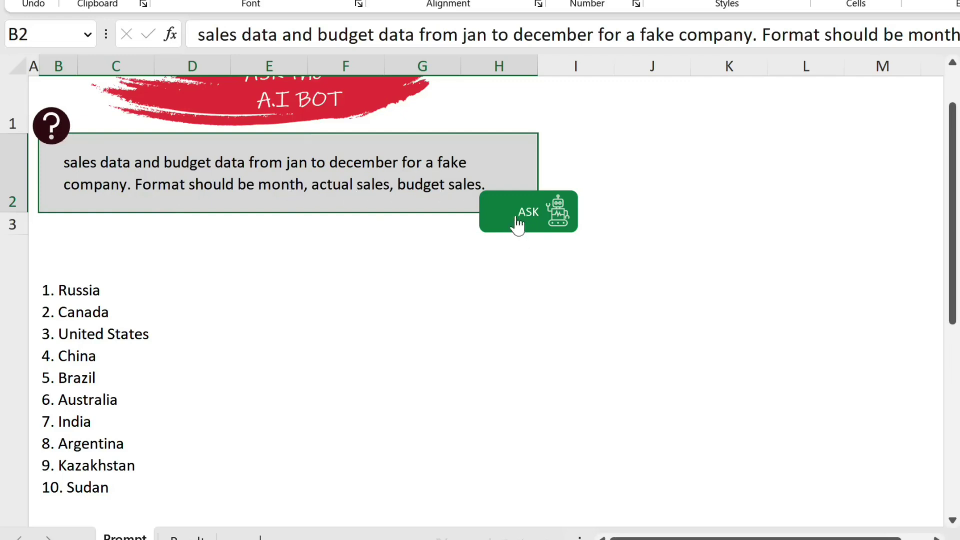
left_click(160, 406)
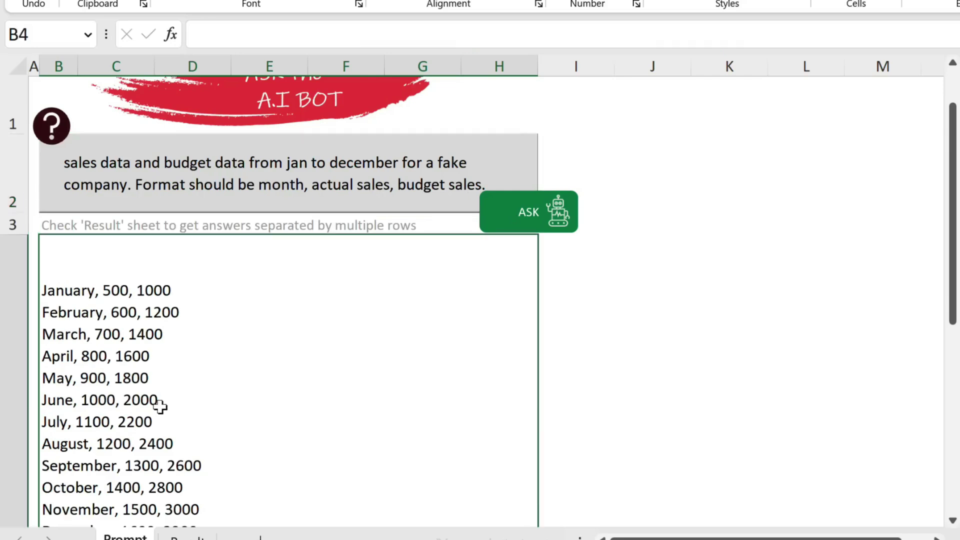
- Review the generated rows on the Result sheet and select column A
key("ctrl+Page_Down")
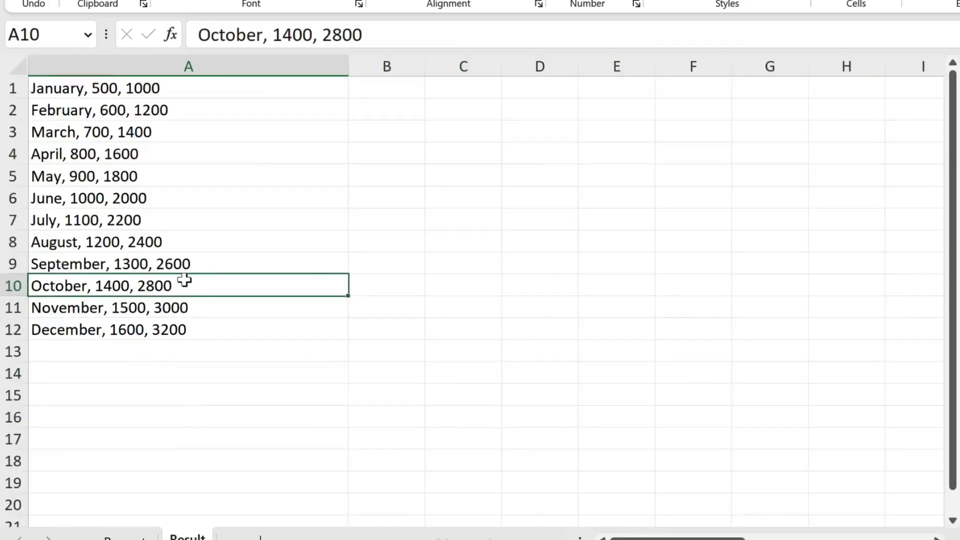
left_click(182, 264)
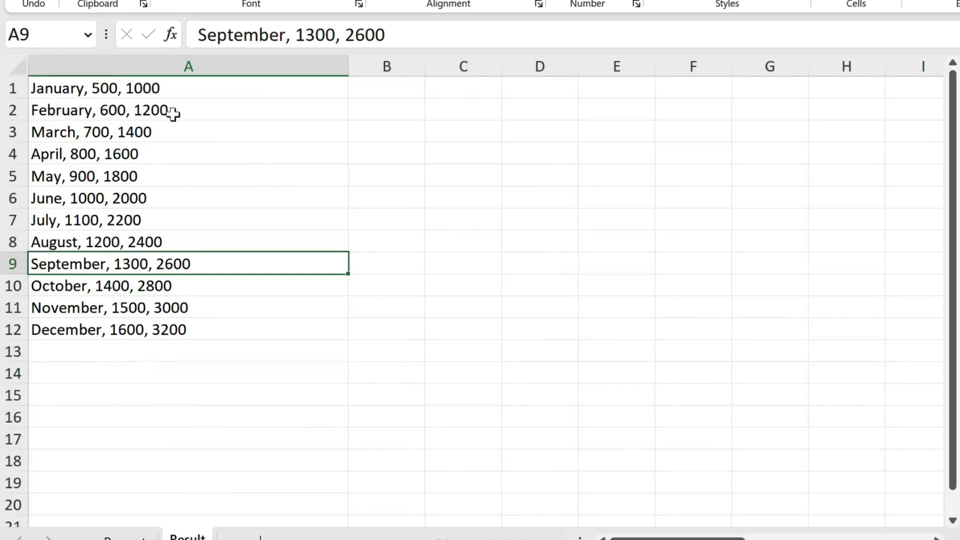
left_click(130, 107)
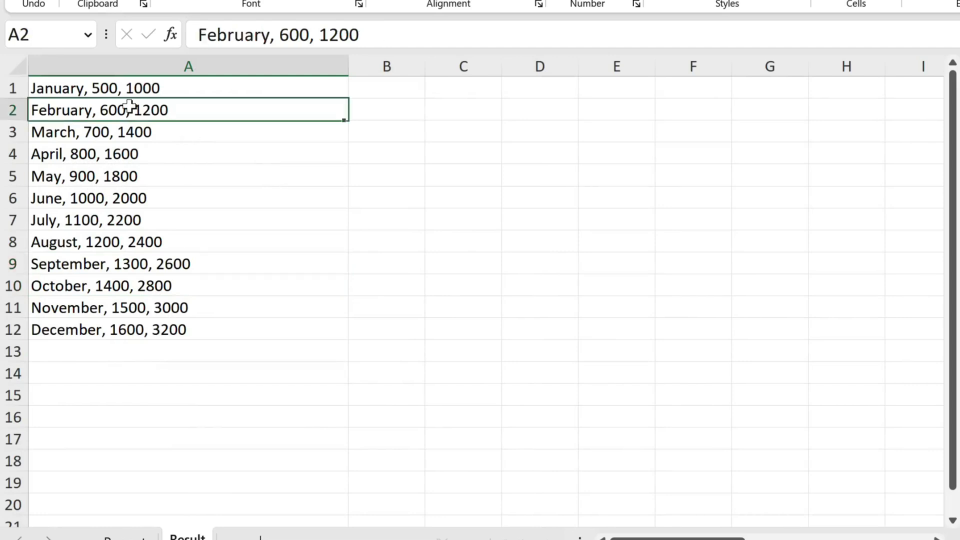
left_click(100, 61)
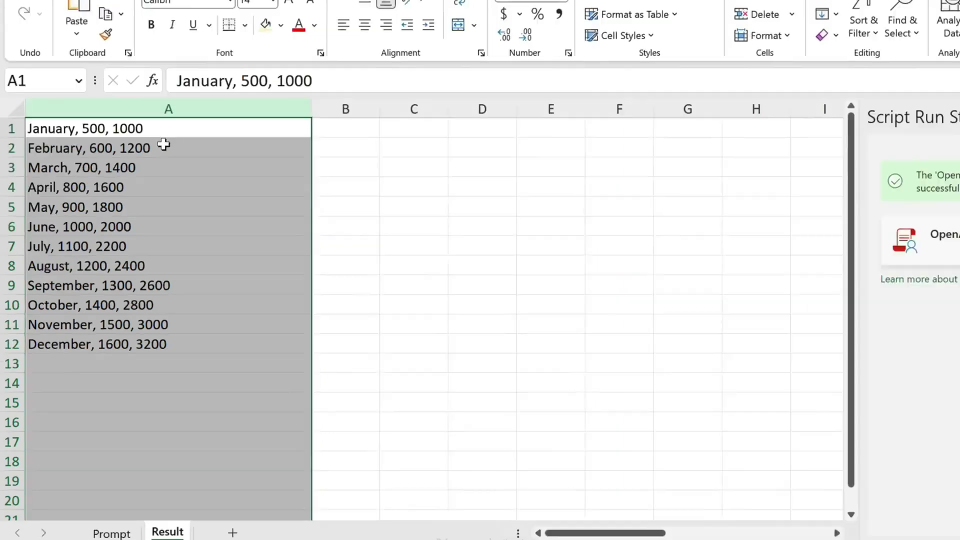
- Split column A into month, actual and budget columns via Text to Columns with comma and space delimiters
left_click(299, 15)
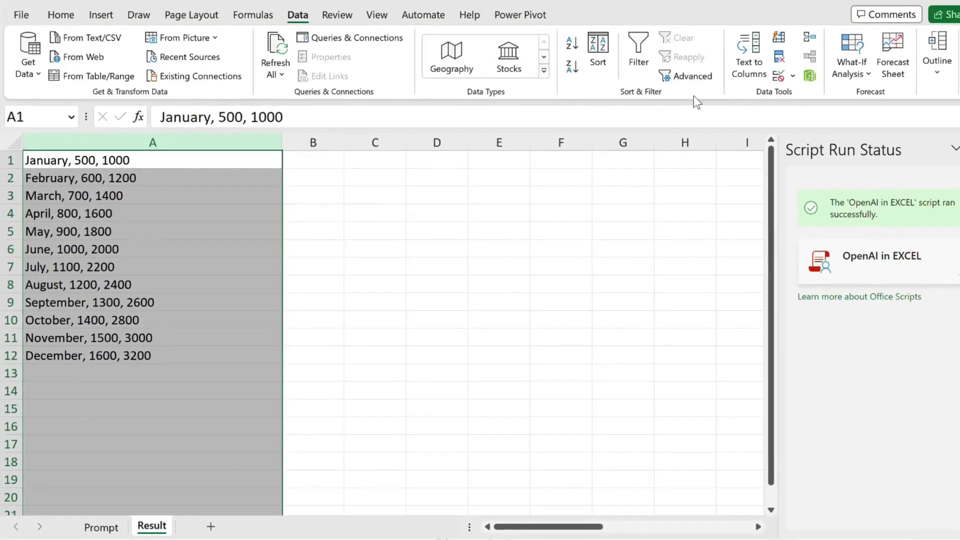
left_click(749, 62)
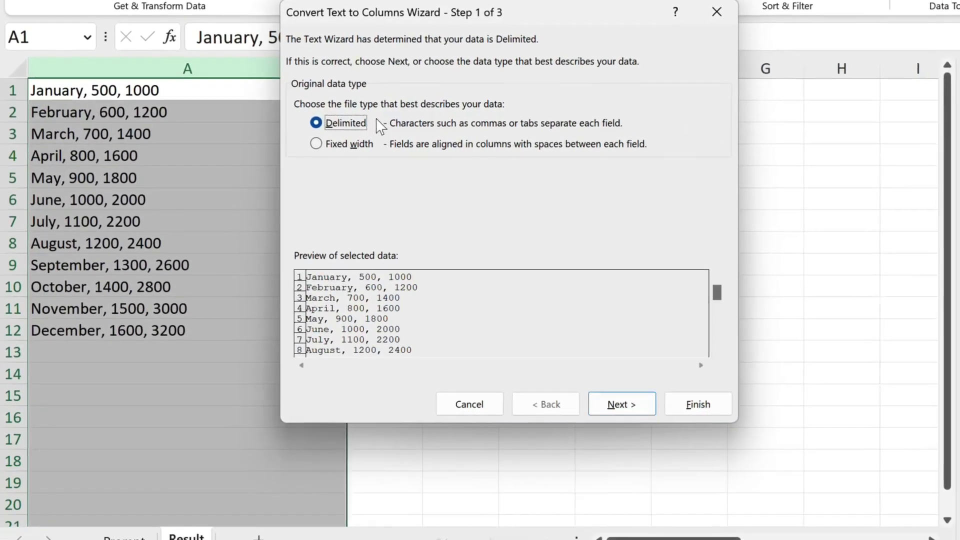
left_click(585, 407)
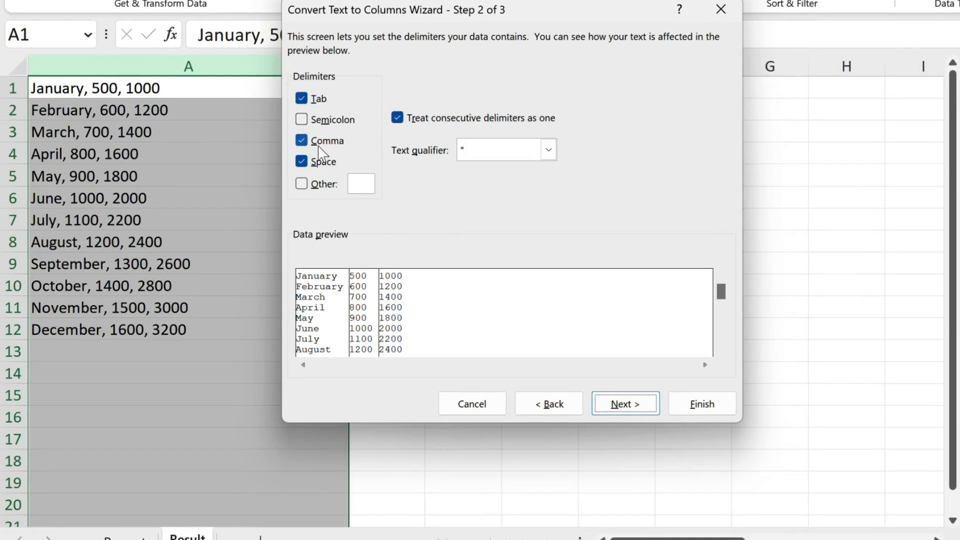
left_click(701, 406)
left_click(378, 250)
left_click(473, 248)
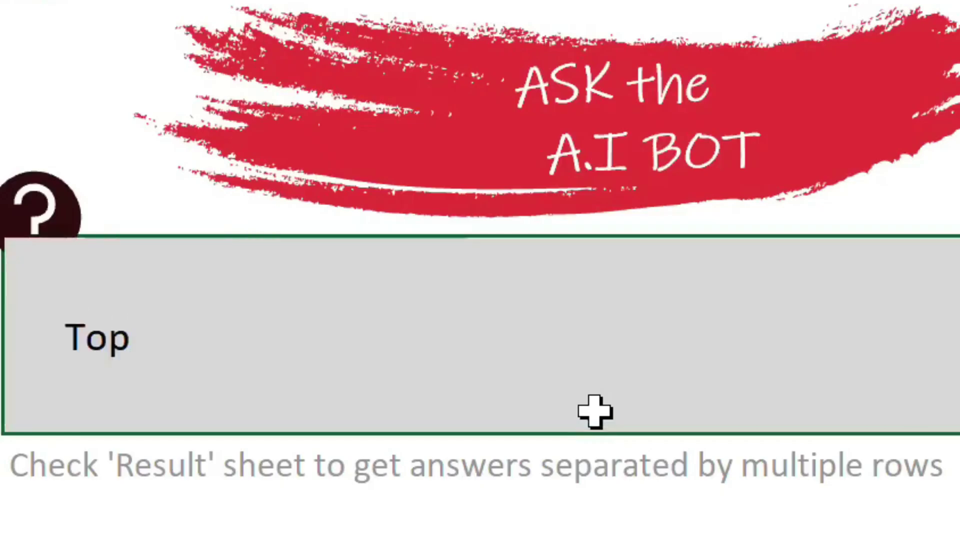
- Ask the AI bot for '10 hiphop songs of the 90s' and select the returned list
type("10 hiphop son")
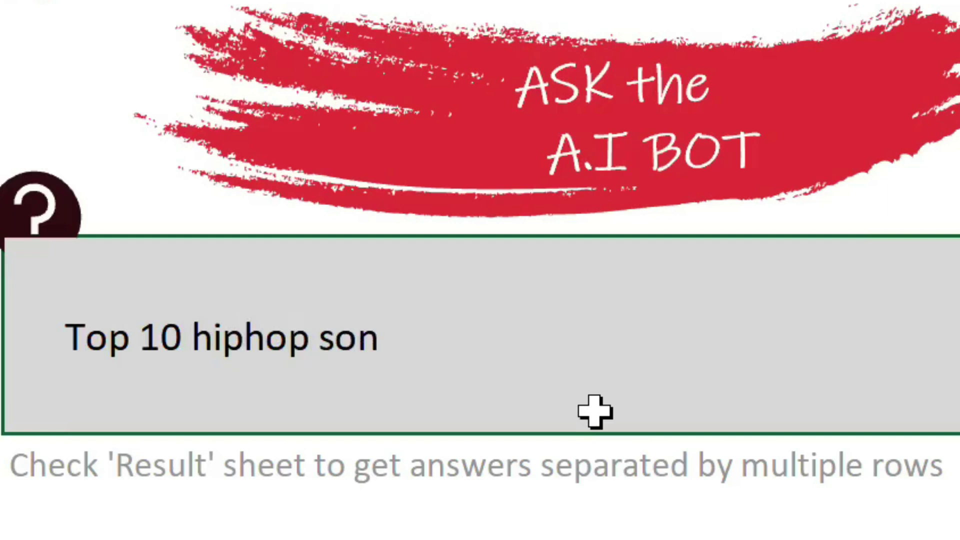
type("gs of the 90s")
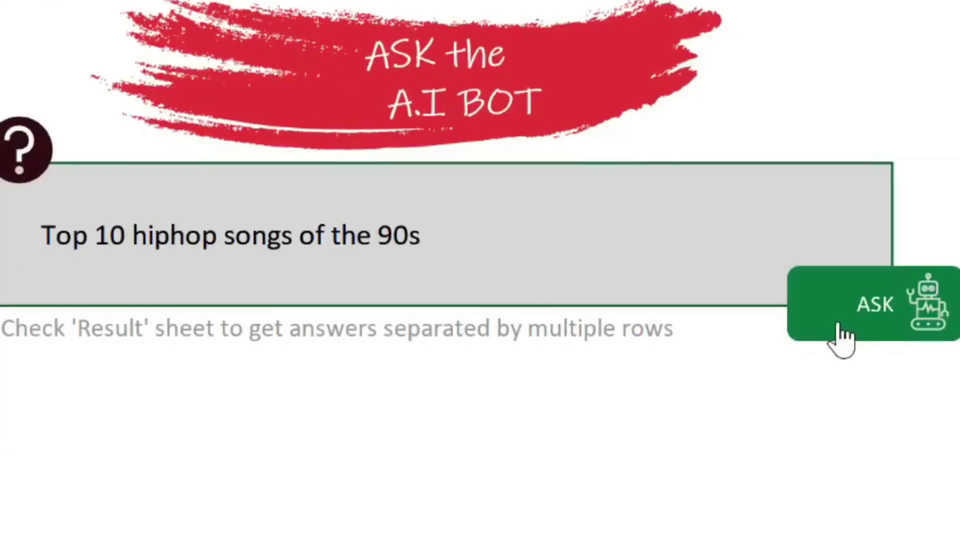
left_click(872, 330)
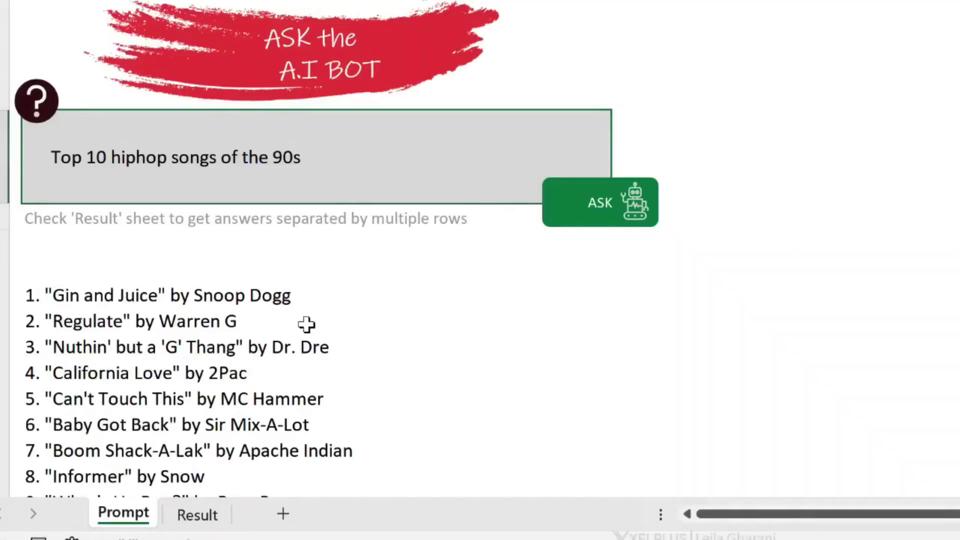
left_click(306, 324)
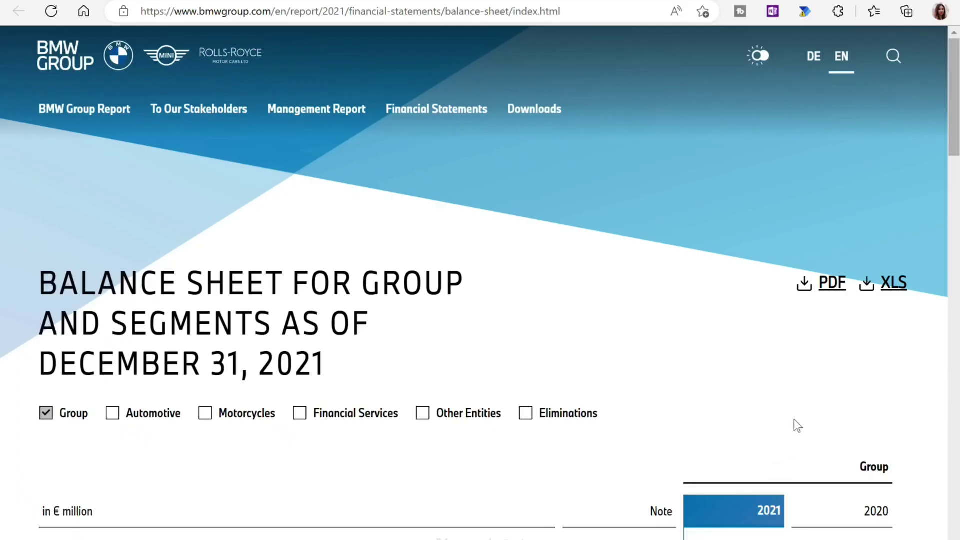
- Select BMW Group's 2021 balance-sheet table from the Group header down to total equity and liabilities
scroll(810, 426, "down", 6)
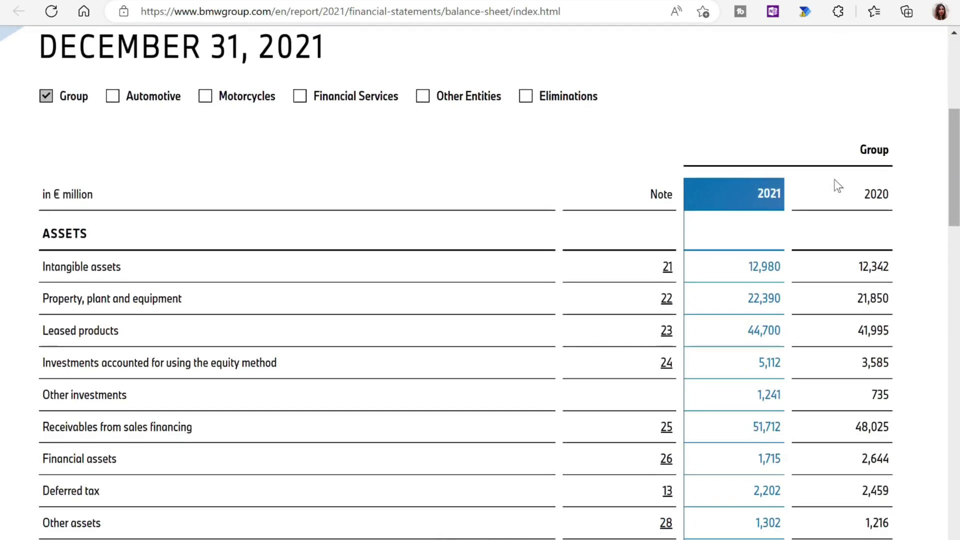
left_click_drag(860, 155, 893, 362)
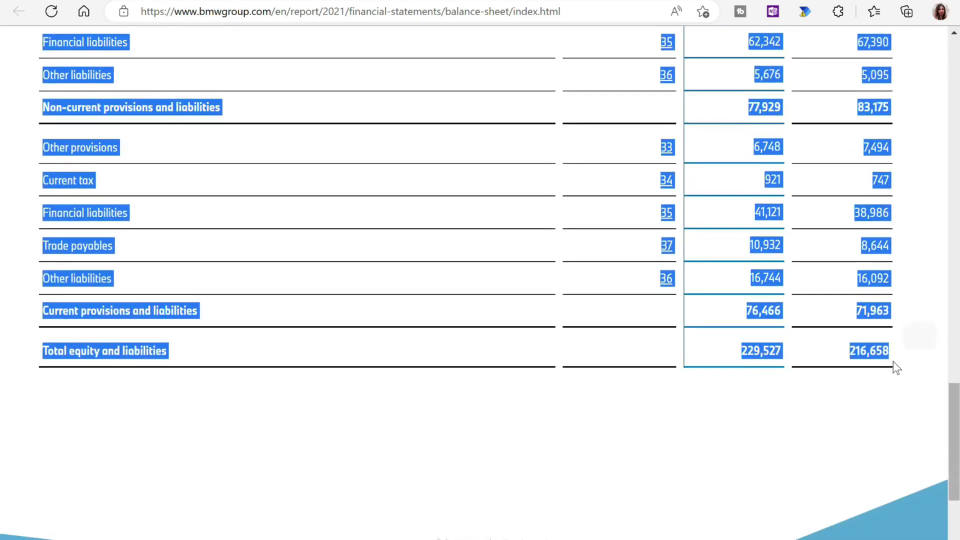
- Copy the BMW balance-sheet table and paste it into the AI bot prompt cell
key("ctrl+c")
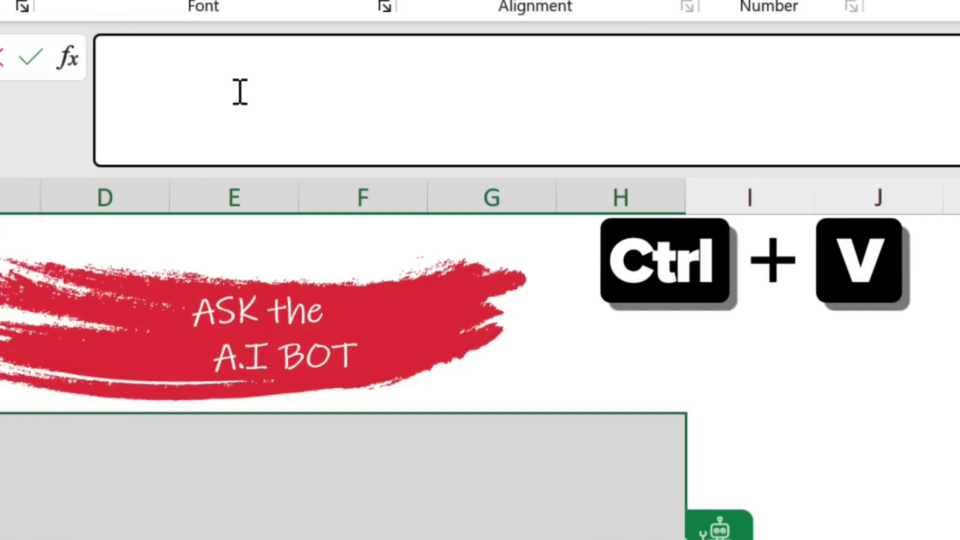
key("ctrl+v")
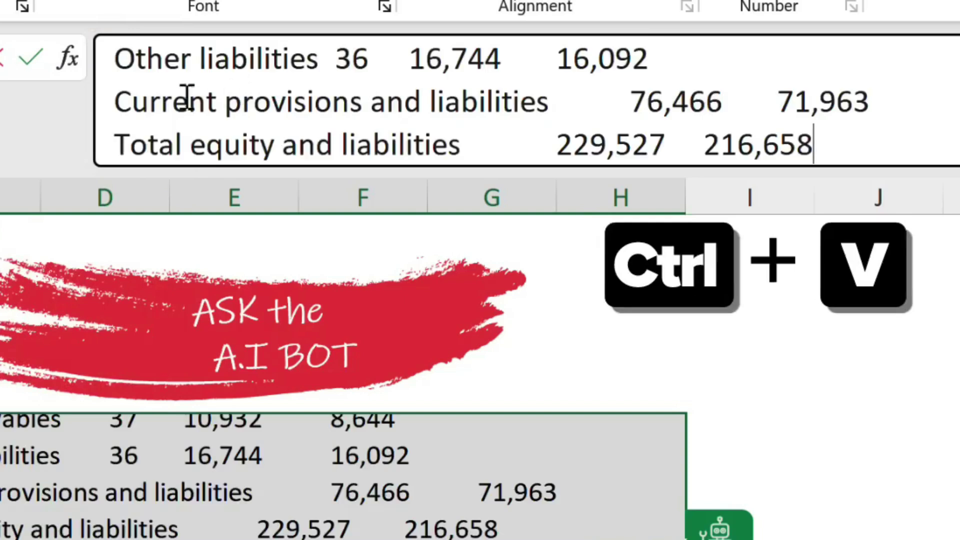
left_click(123, 61)
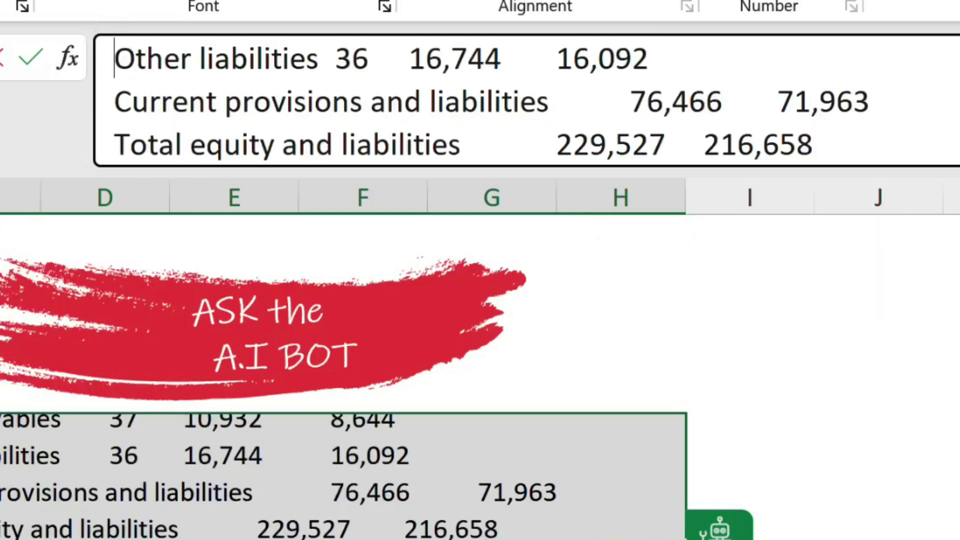
key("ctrl+Home")
- Replace 'Group' with 'Analyze this balance sheet. What are risks?' and send the prompt to the AI bot
left_click_drag(199, 61, 117, 61)
key("ctrl+v")
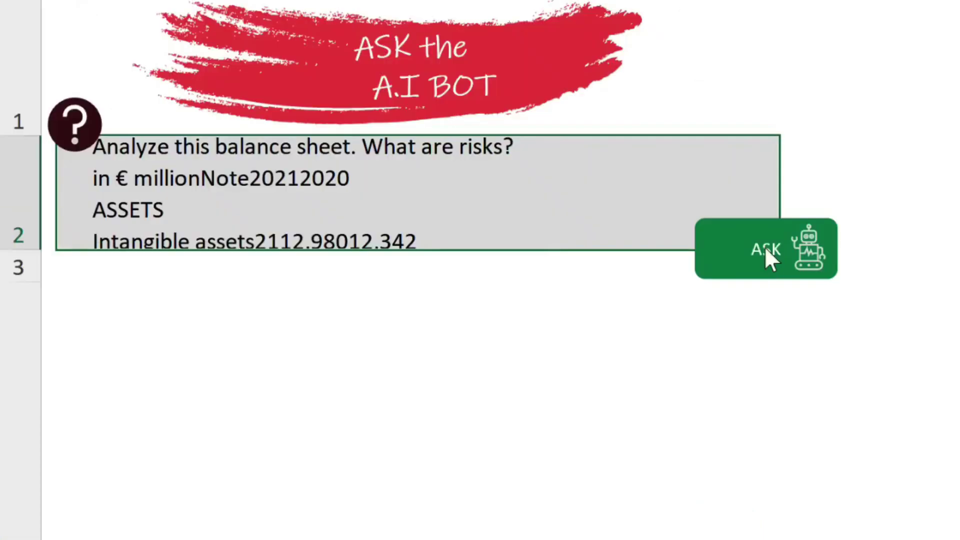
left_click(764, 246)
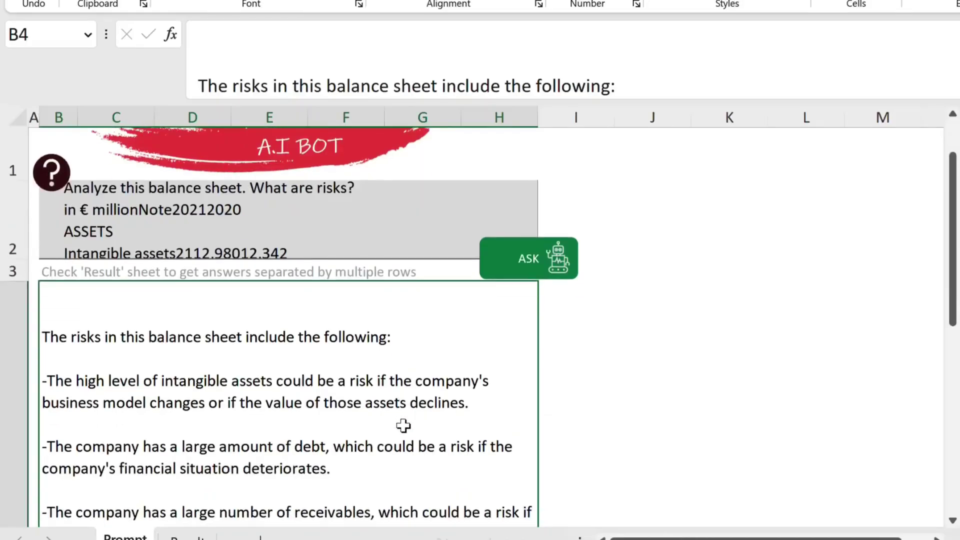
scroll(591, 403, "down", 1)
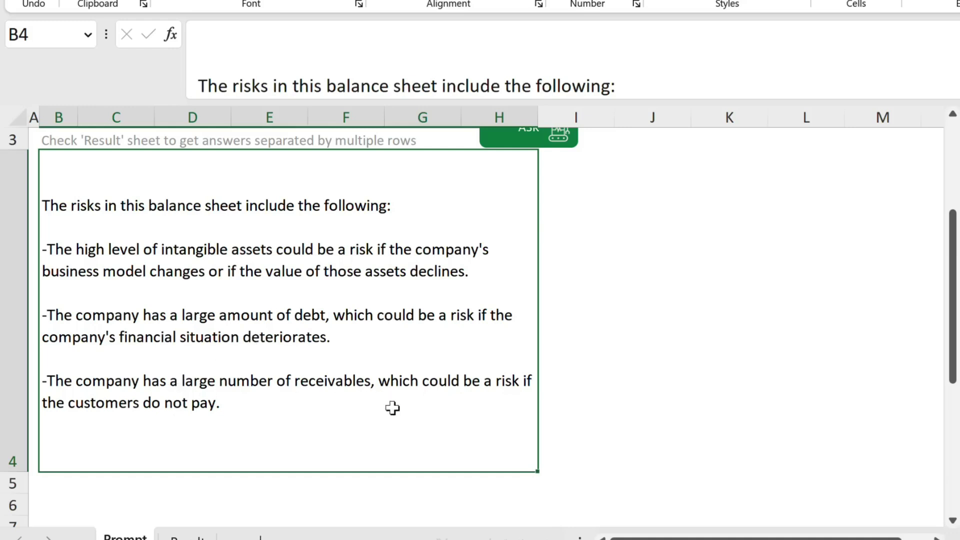
scroll(397, 405, "up", 3)
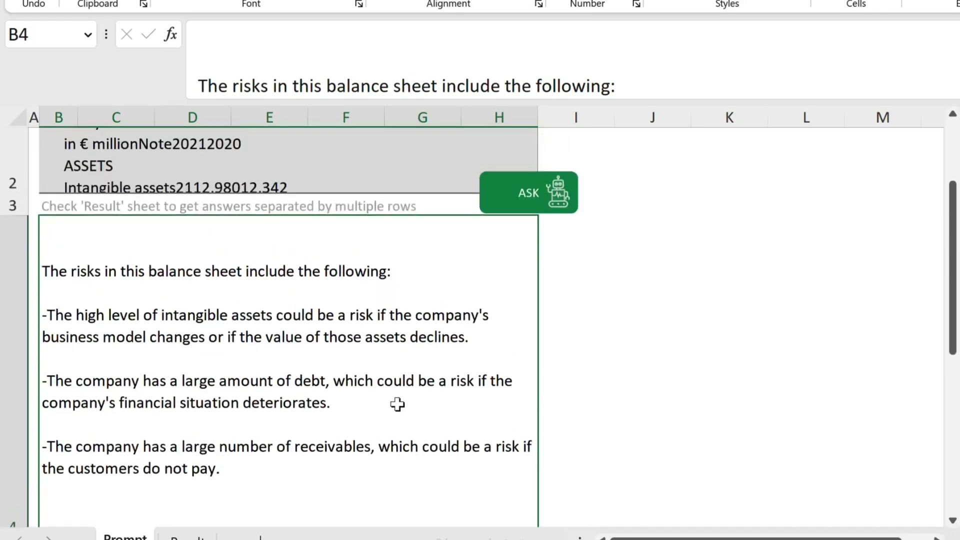
scroll(397, 404, "up", 1)
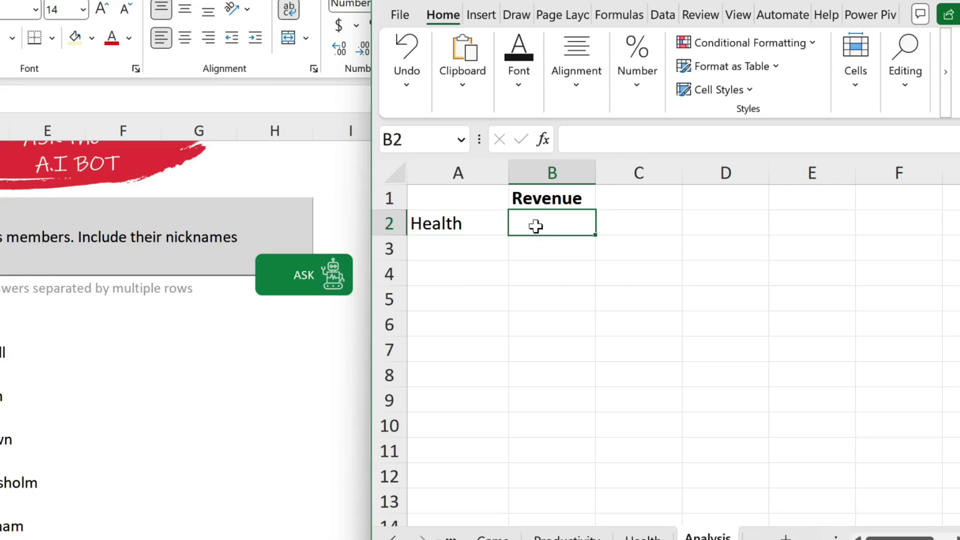
- Set Analysis cell A2 to Productivity, then to Game, using its dropdown
left_click(435, 223)
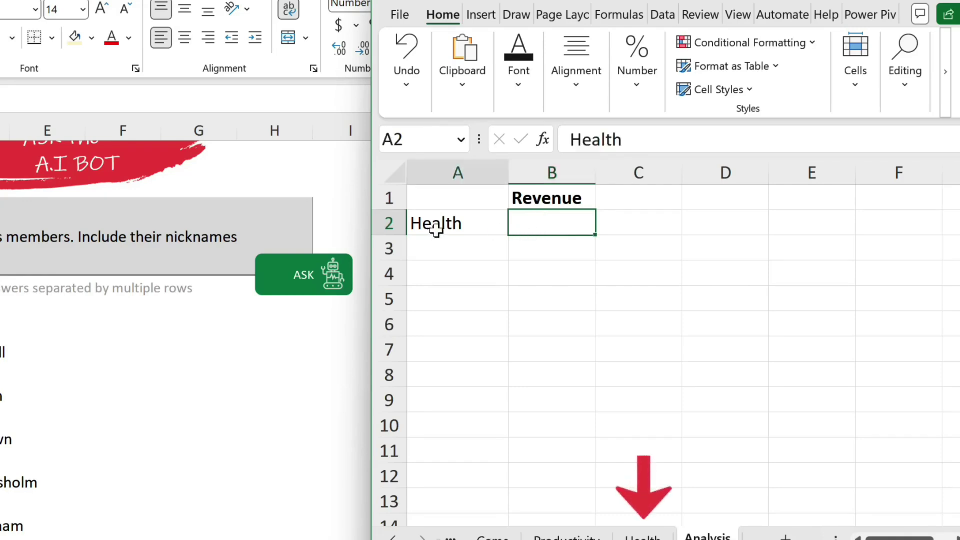
left_click(516, 226)
left_click(478, 257)
left_click(516, 226)
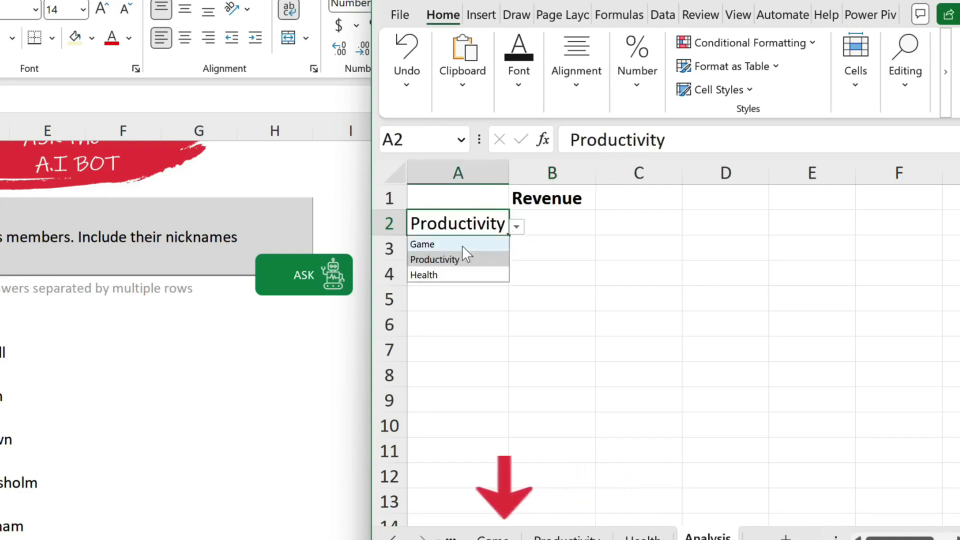
left_click(477, 242)
left_click(521, 233)
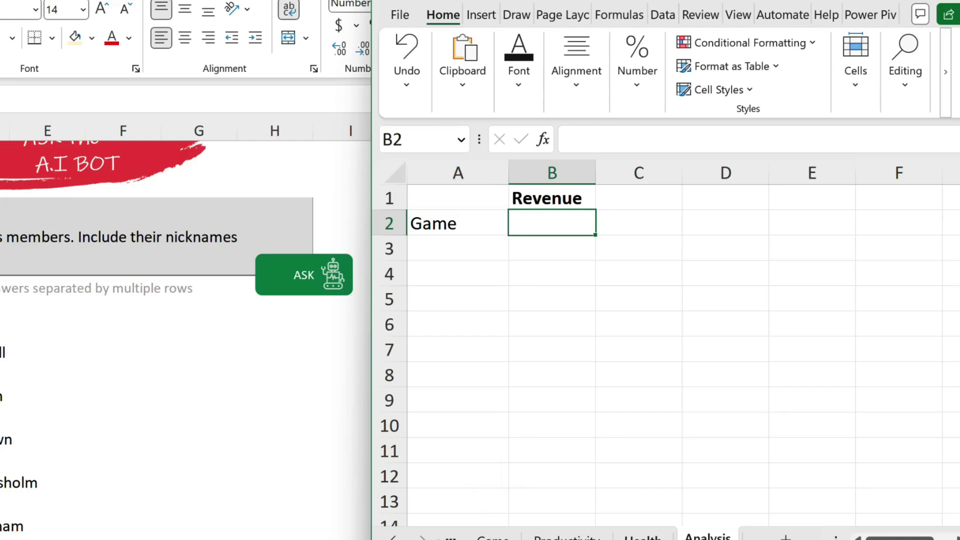
- Check the Health sheet's revenue column B, then return to the Analysis sheet
left_click(631, 534)
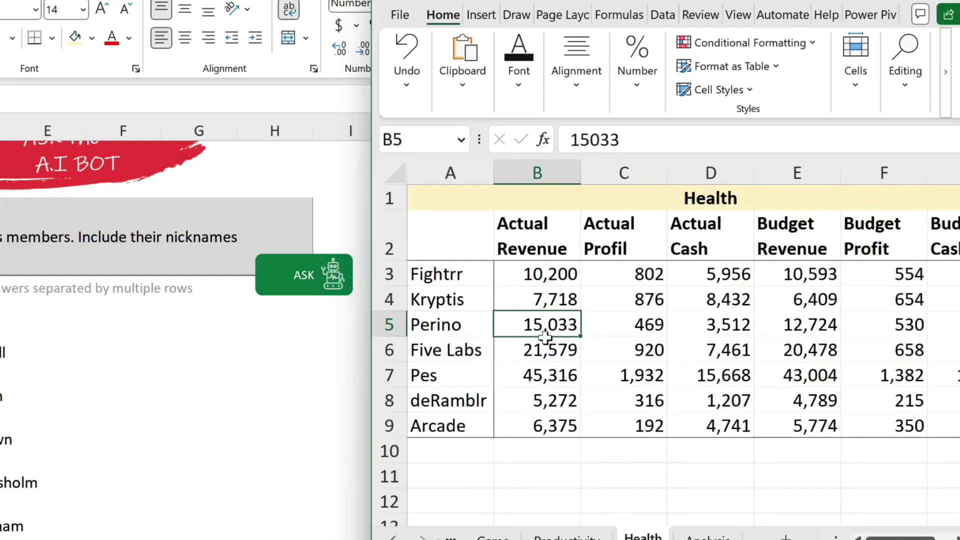
left_click(508, 172)
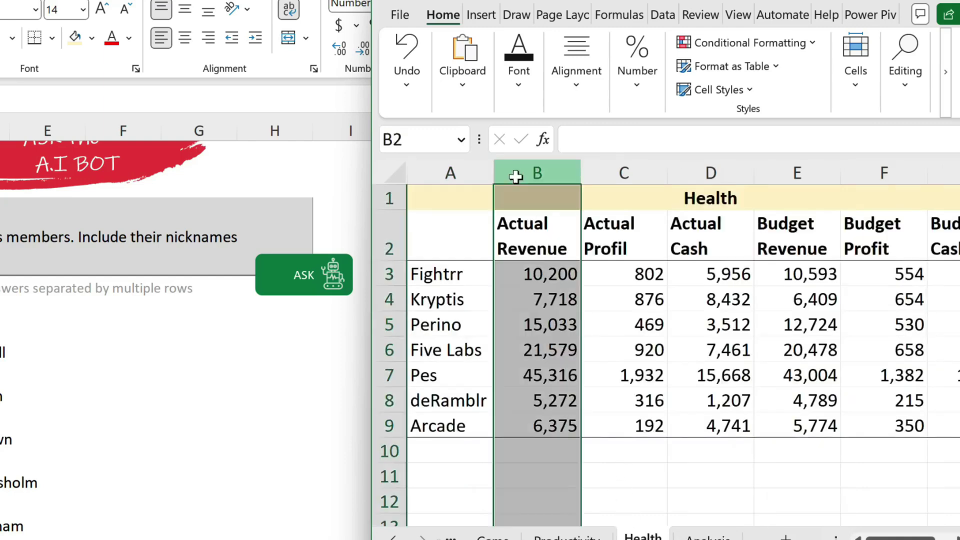
key("ctrl+Page_Down")
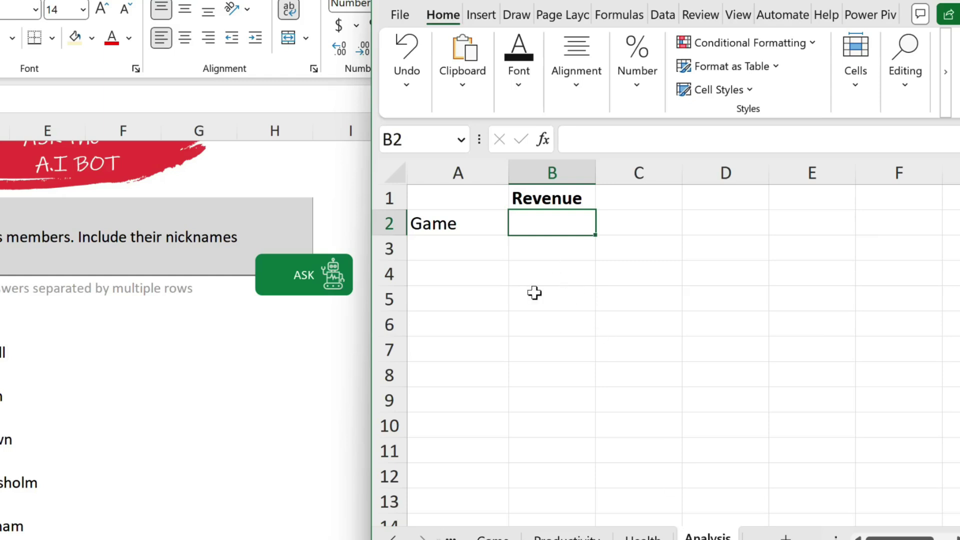
type("=sum(")
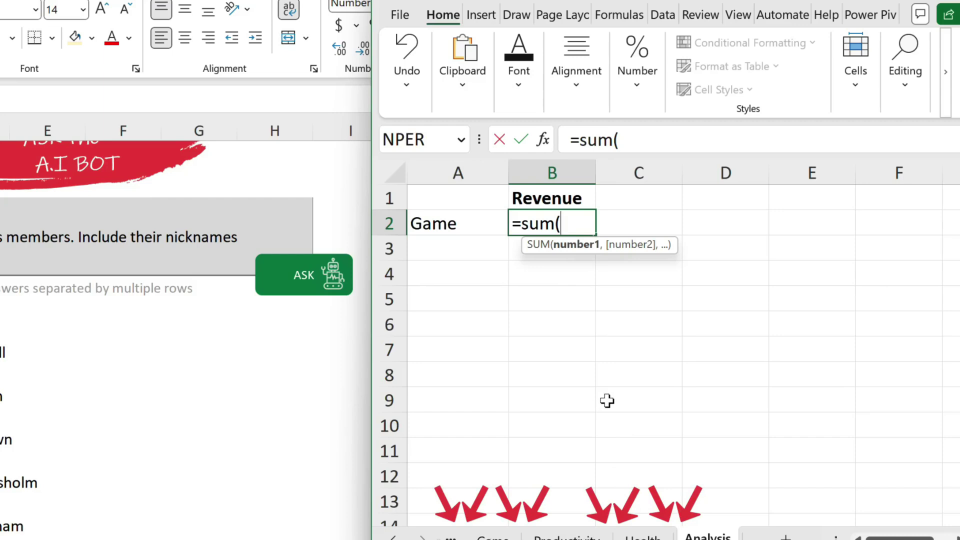
key("BackSpace")
key("BackSpace")
key("BackSpace")
key("BackSpace")
key("Escape")
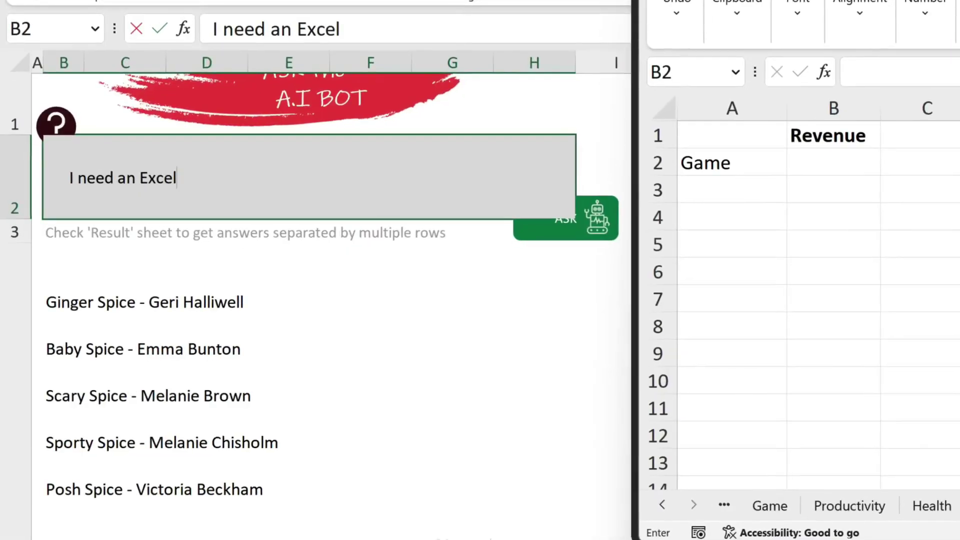
type("formula. I need to get the sum of column B from different sheets.")
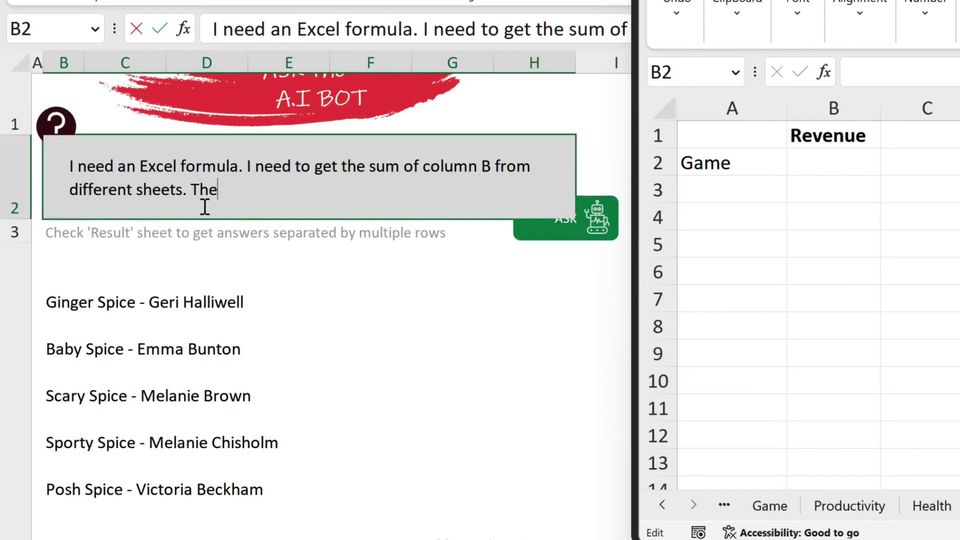
- Ask the AI bot for a column-B sum formula, noting 'The sheet name is in cell A2.'
type("The sheet name is in cell A2.")
key("ctrl+Return")
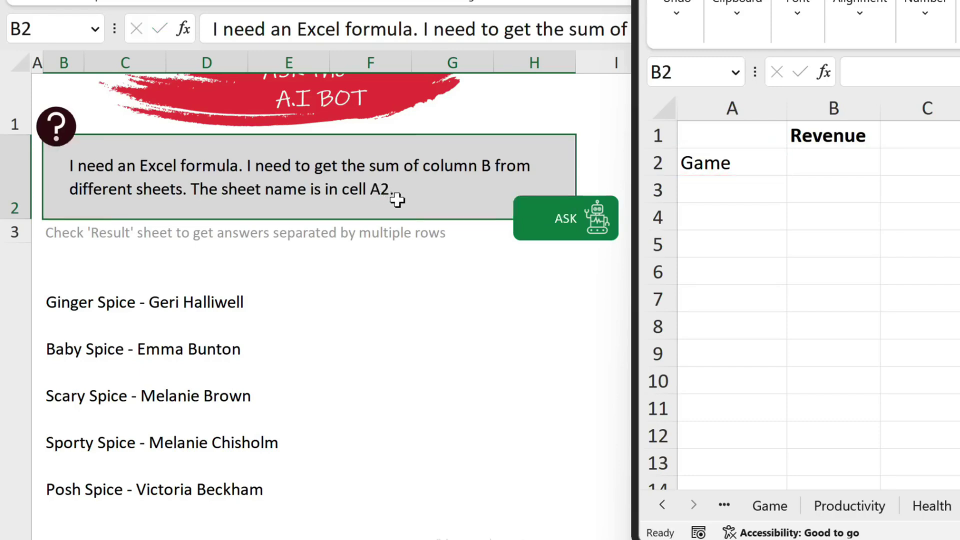
left_click(571, 239)
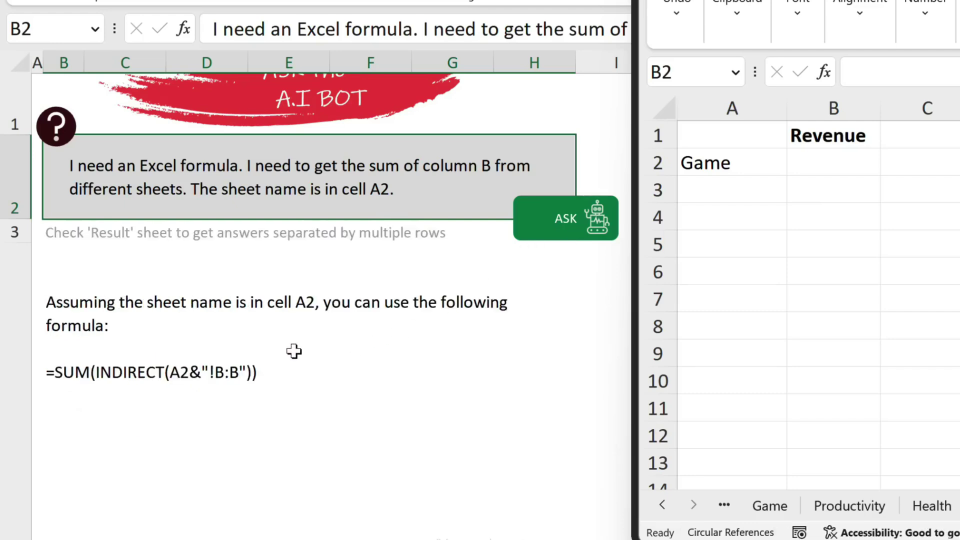
- Copy the suggested formula =SUM(INDIRECT(A2&"!B:B")) from the AI answer
left_click(294, 343)
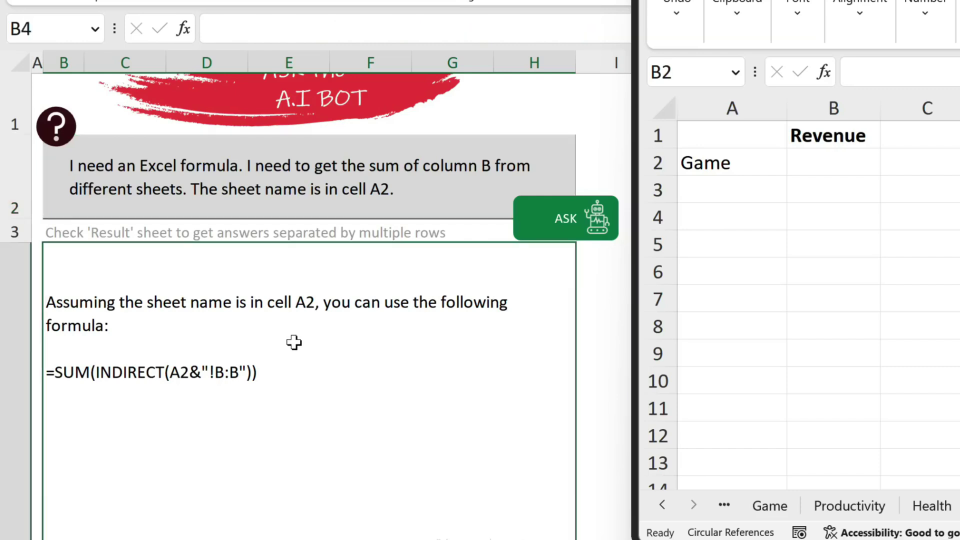
double_click(191, 390)
left_click_drag(257, 287, 49, 288)
key("ctrl+c")
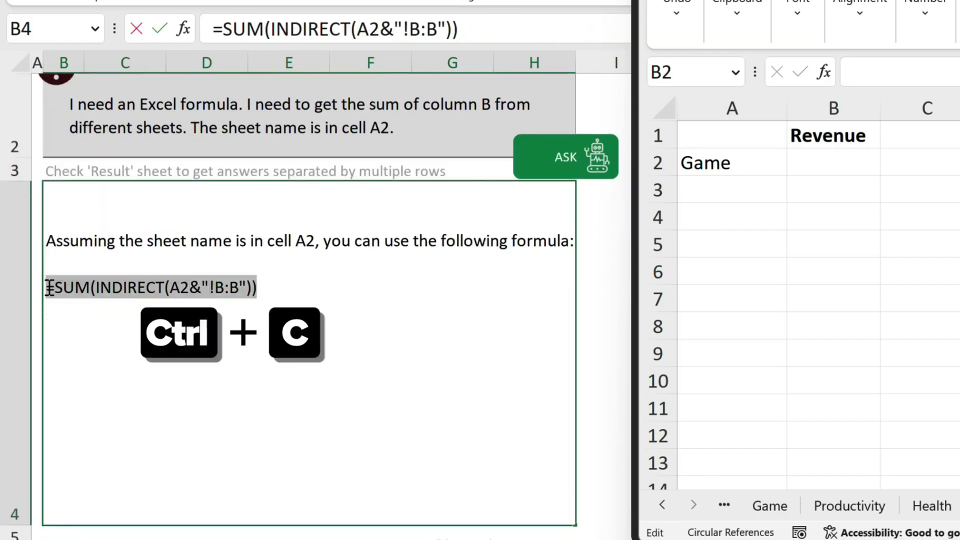
- Paste the formula into Analysis cell B2 and confirm it returns 210,616 for Game
left_click(889, 75)
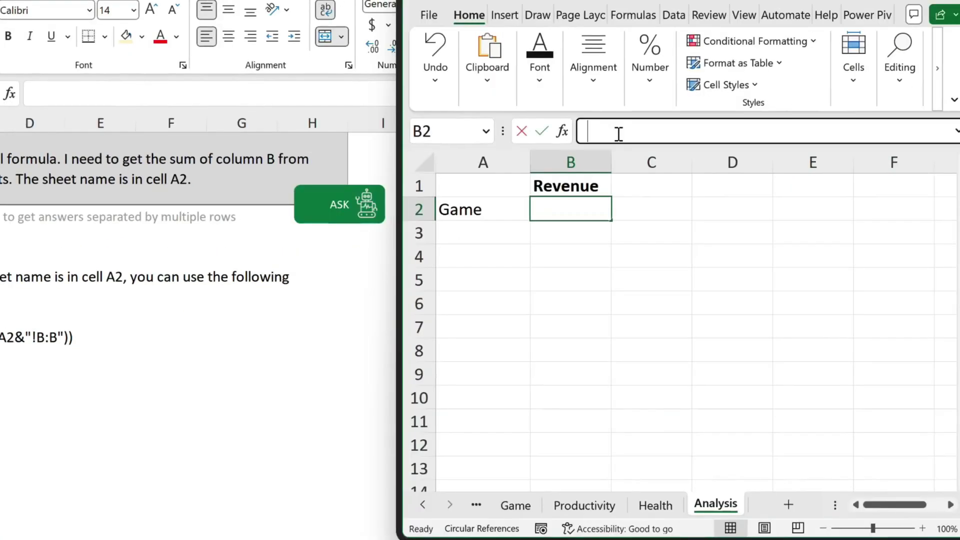
key("ctrl+v")
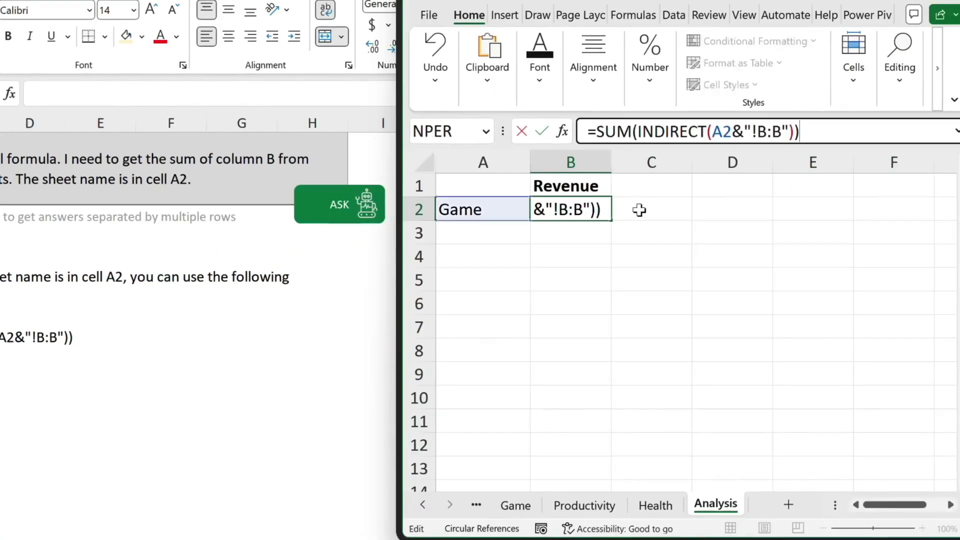
left_click(563, 223)
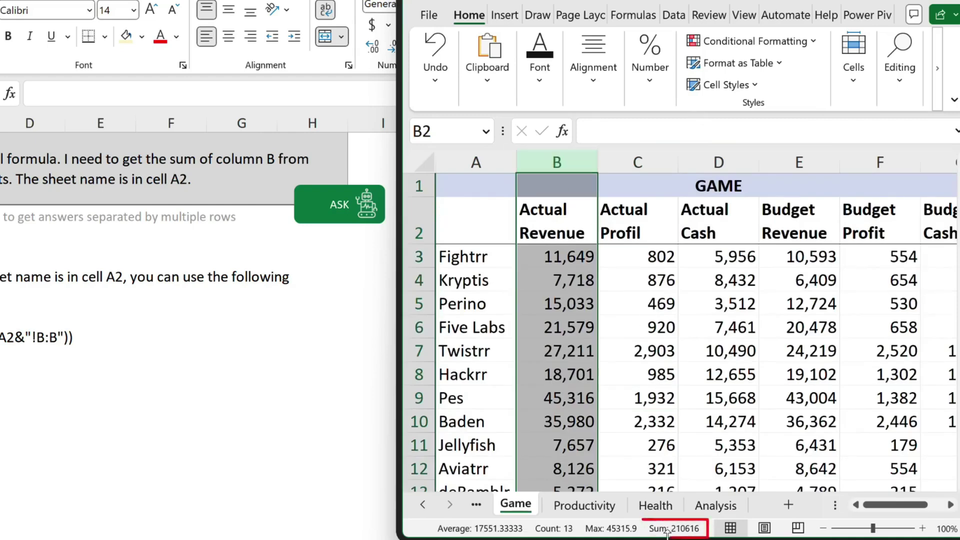
left_click(716, 506)
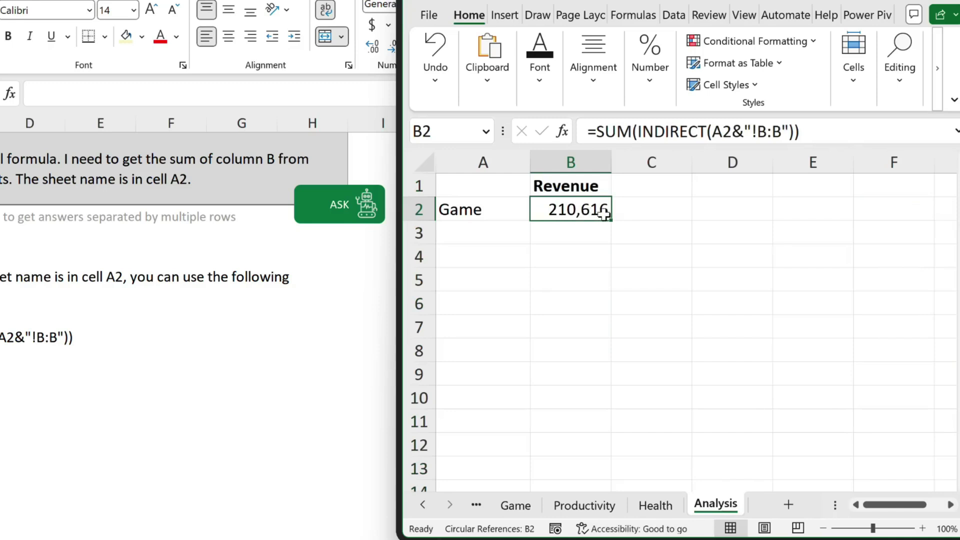
left_click(480, 207)
- Switch A2 to Productivity and verify B2's 162,643 matches the Productivity sheet's column B total
left_click(536, 214)
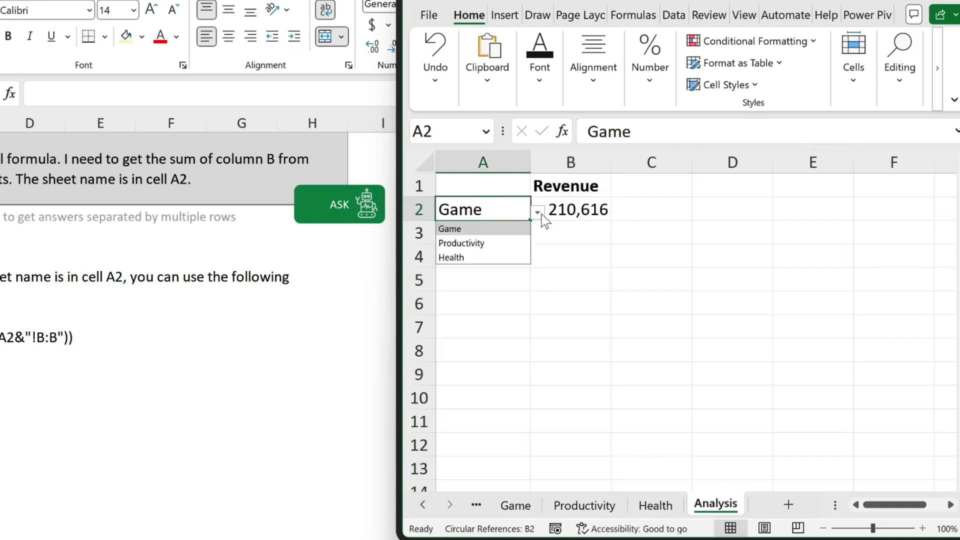
left_click(470, 242)
left_click(559, 215)
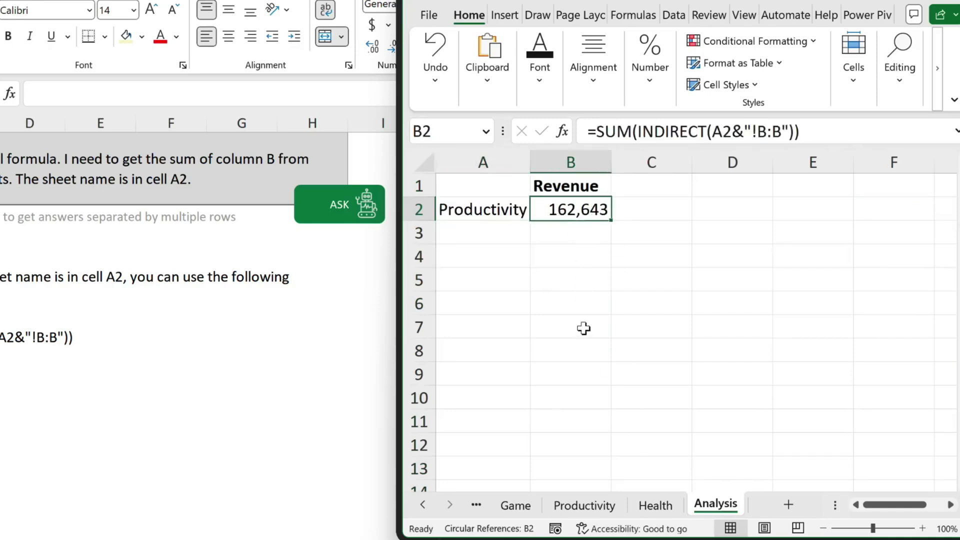
left_click(584, 505)
left_click(555, 161)
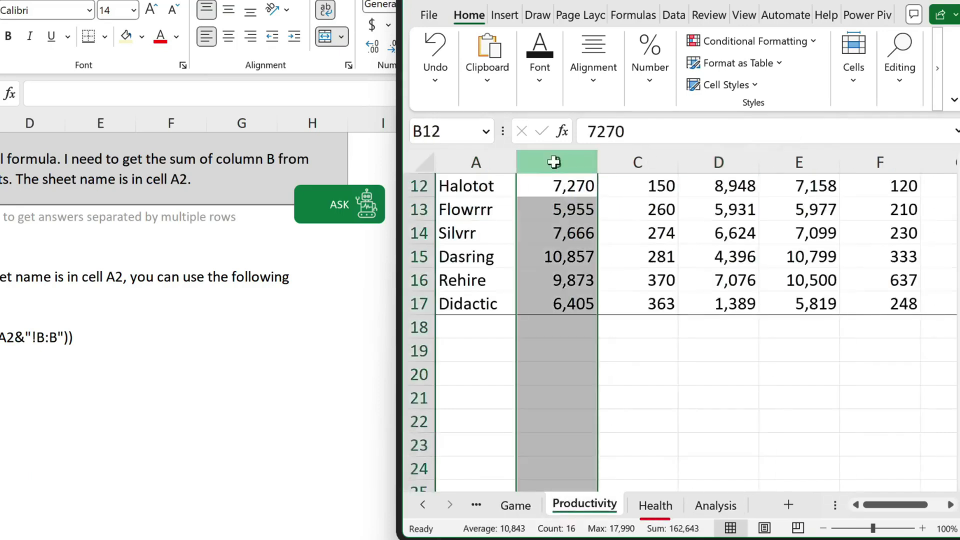
left_click(715, 505)
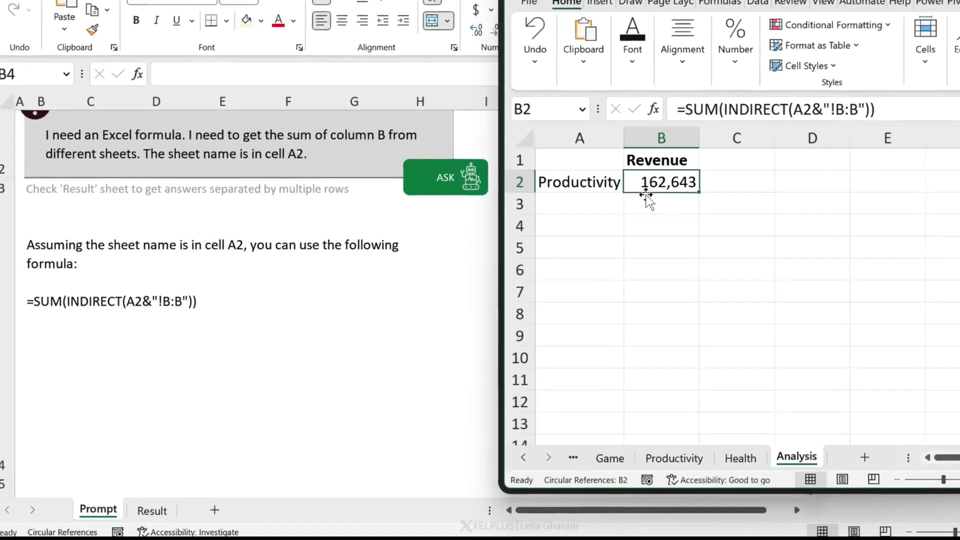